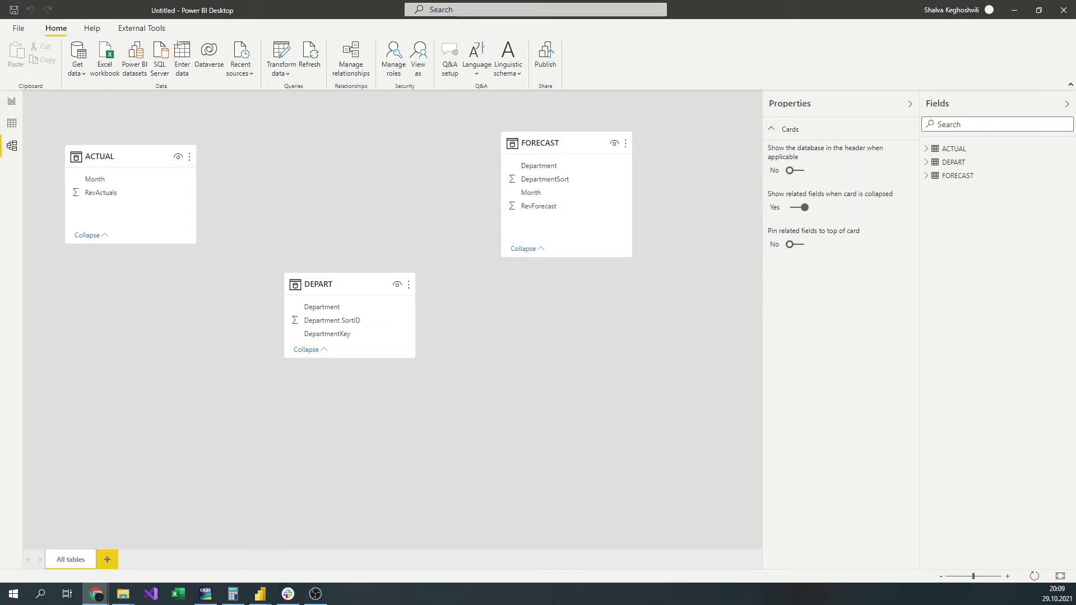
Examine the data rows and columns of the ACTUAL, DEPART and FORECAST tables
click(13, 125)
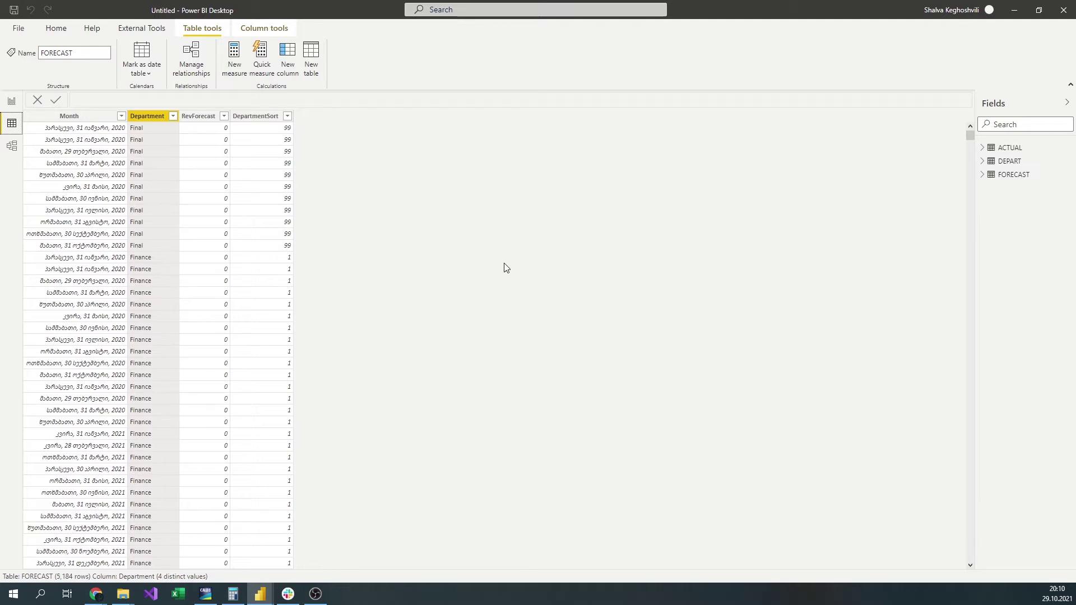
click(16, 147)
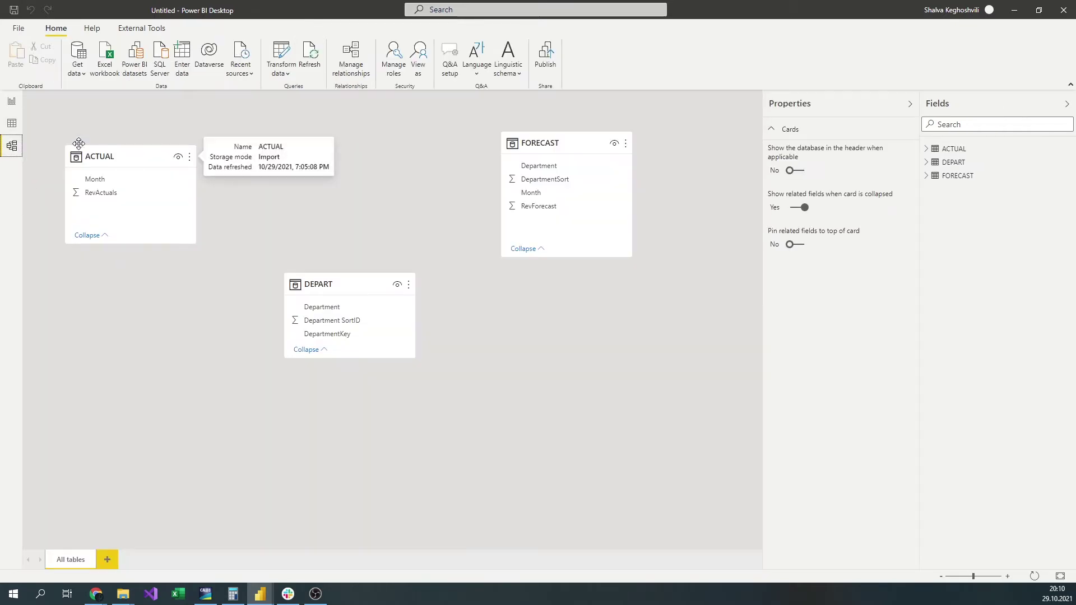
click(12, 124)
click(989, 148)
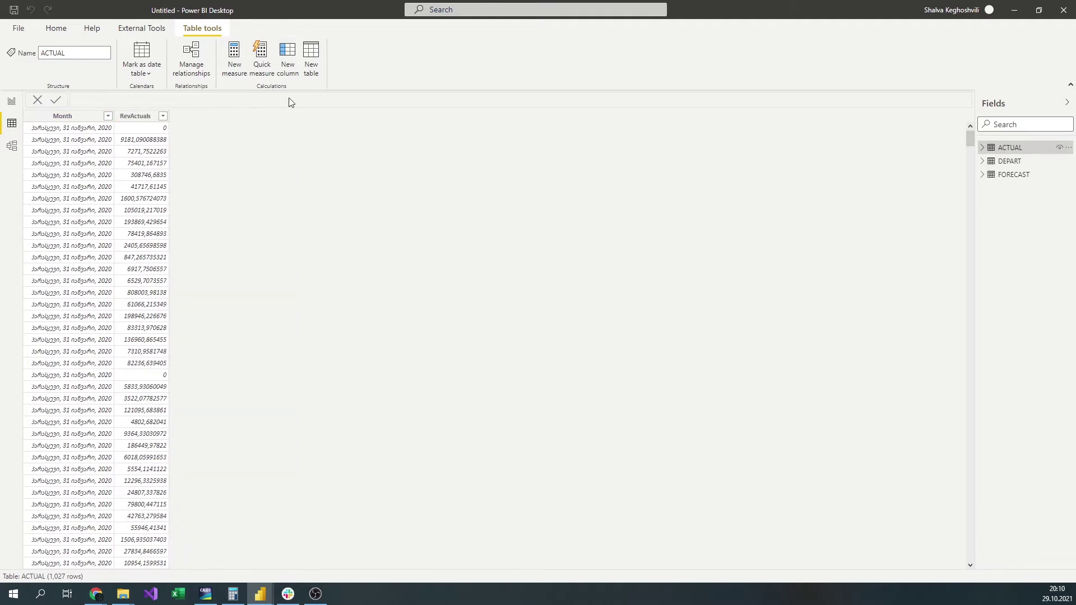
click(68, 219)
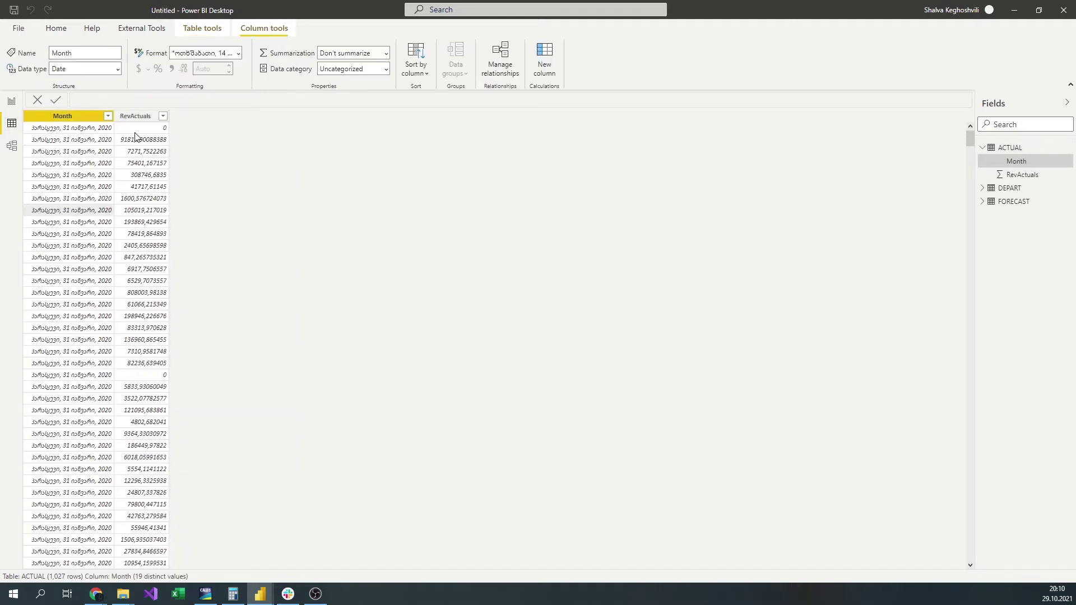
click(146, 150)
click(139, 399)
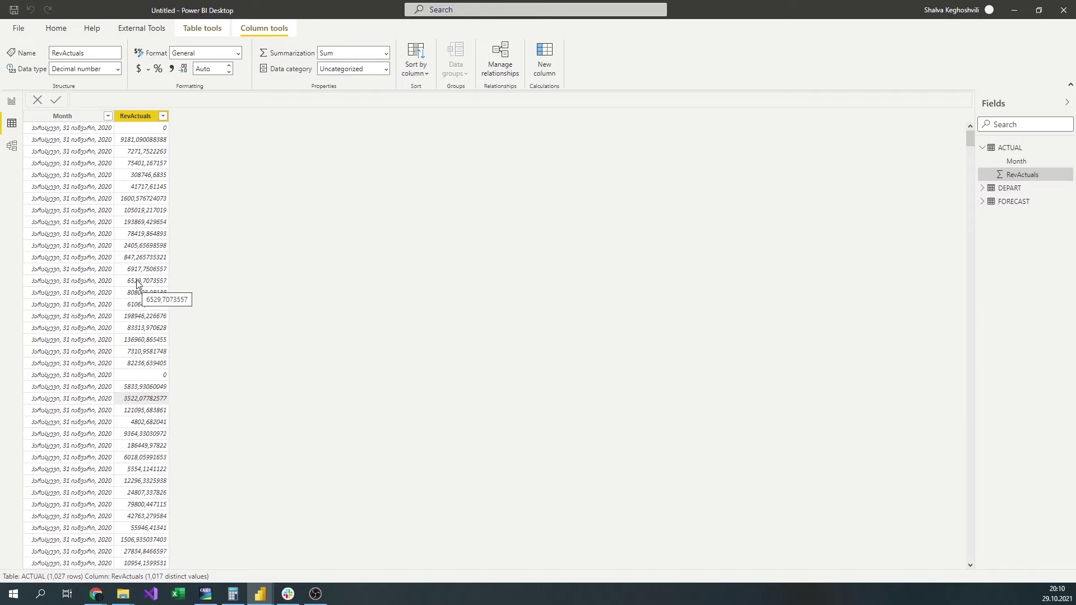
click(1015, 188)
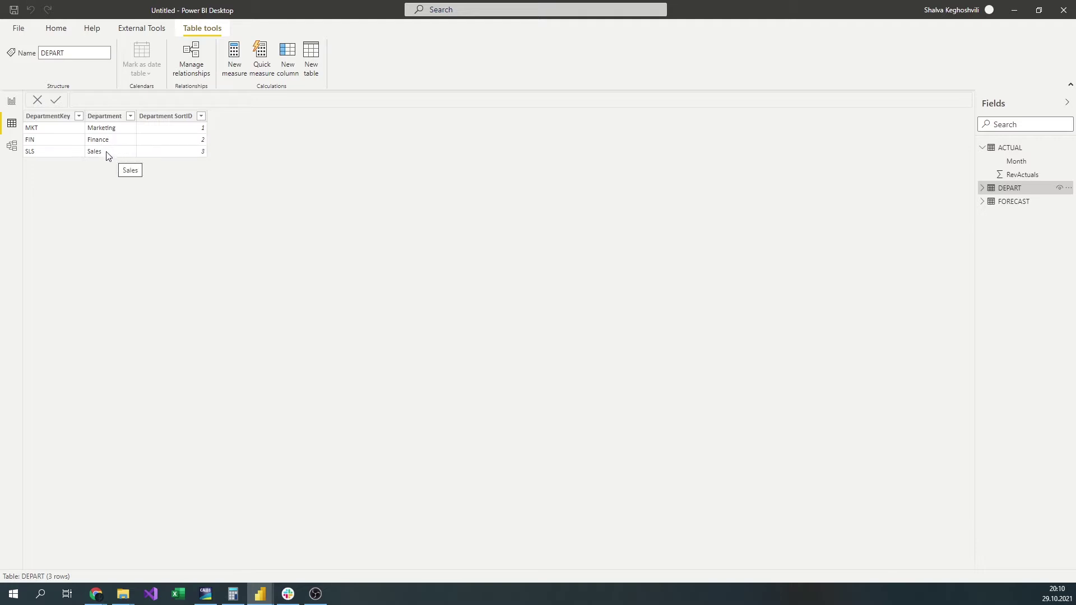
click(1014, 203)
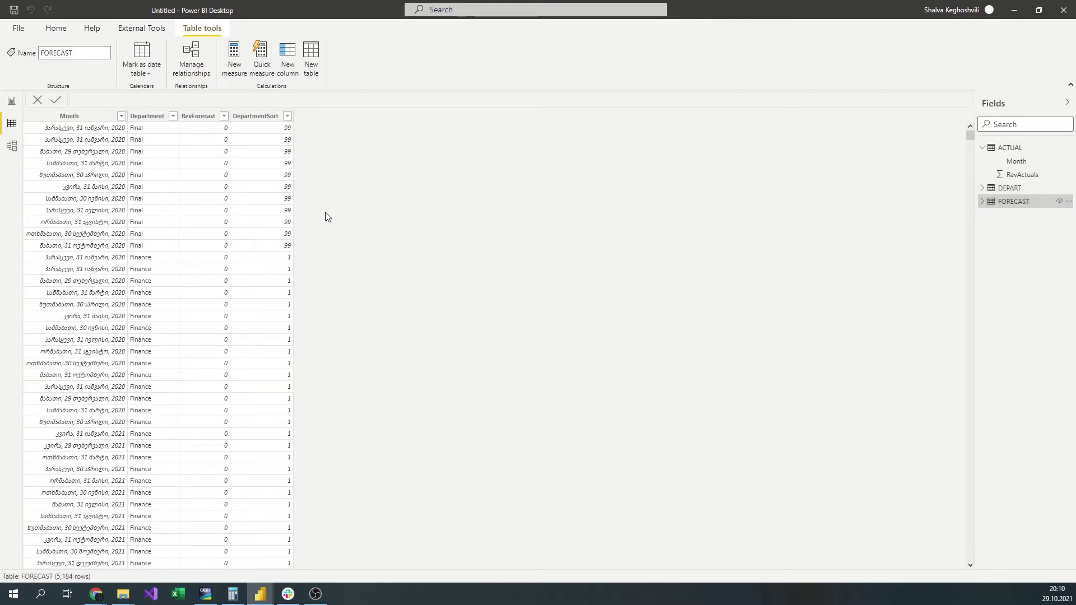
Filter the FORECAST table's Month column to show only 31 January 2020
click(79, 116)
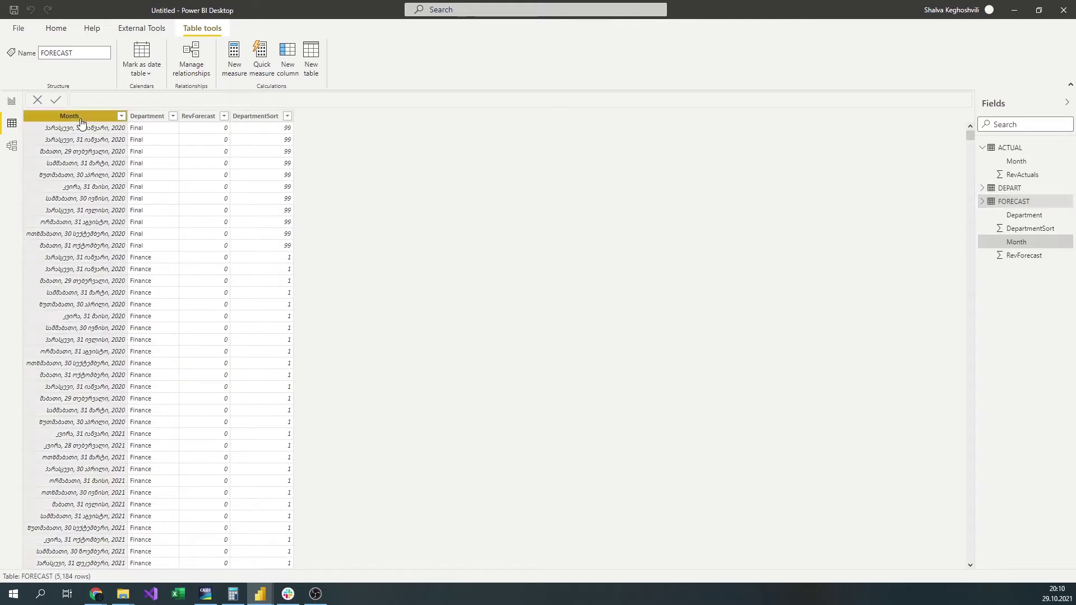
click(121, 116)
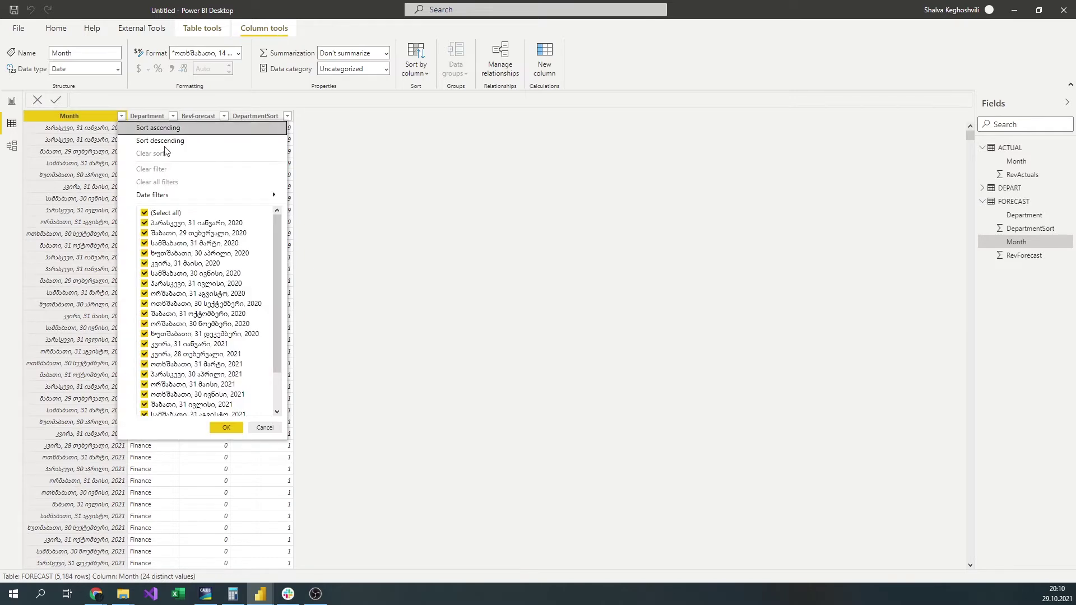
click(167, 213)
click(171, 224)
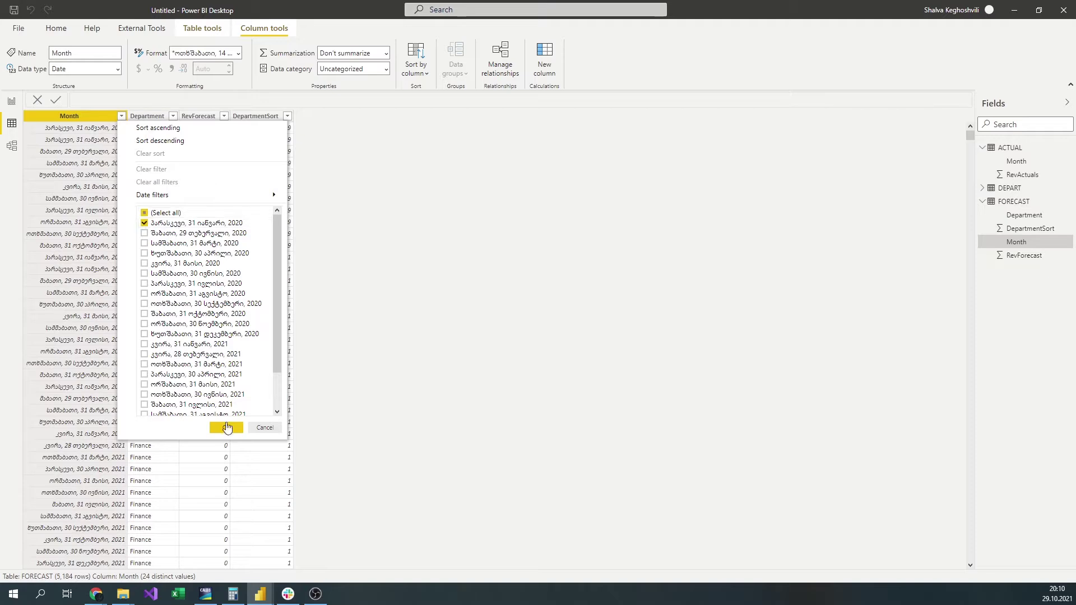
click(226, 427)
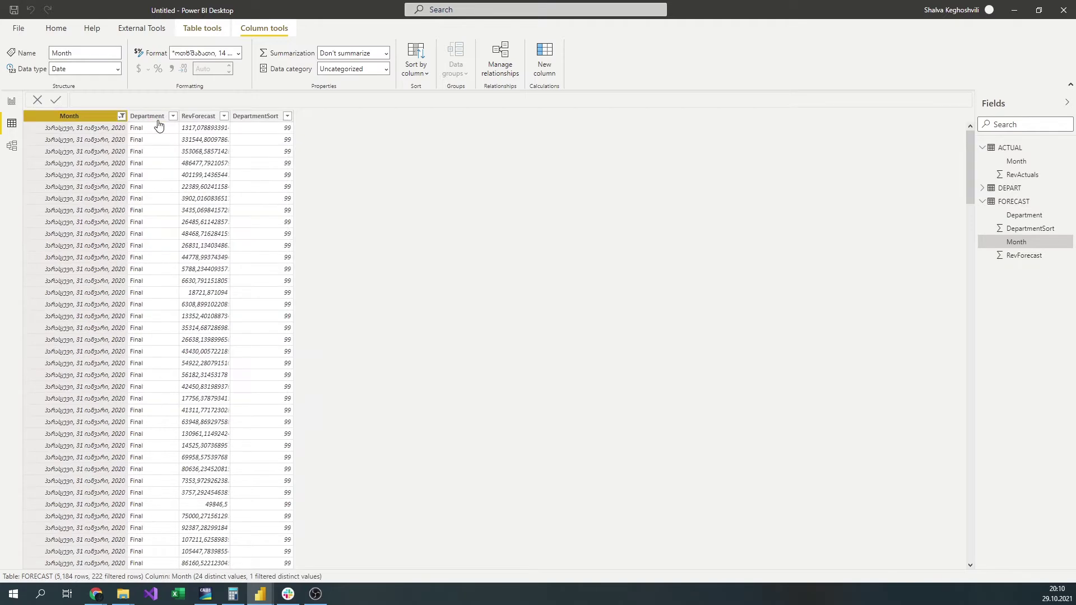
Filter the FORECAST table's Department column to exclude Final
click(173, 116)
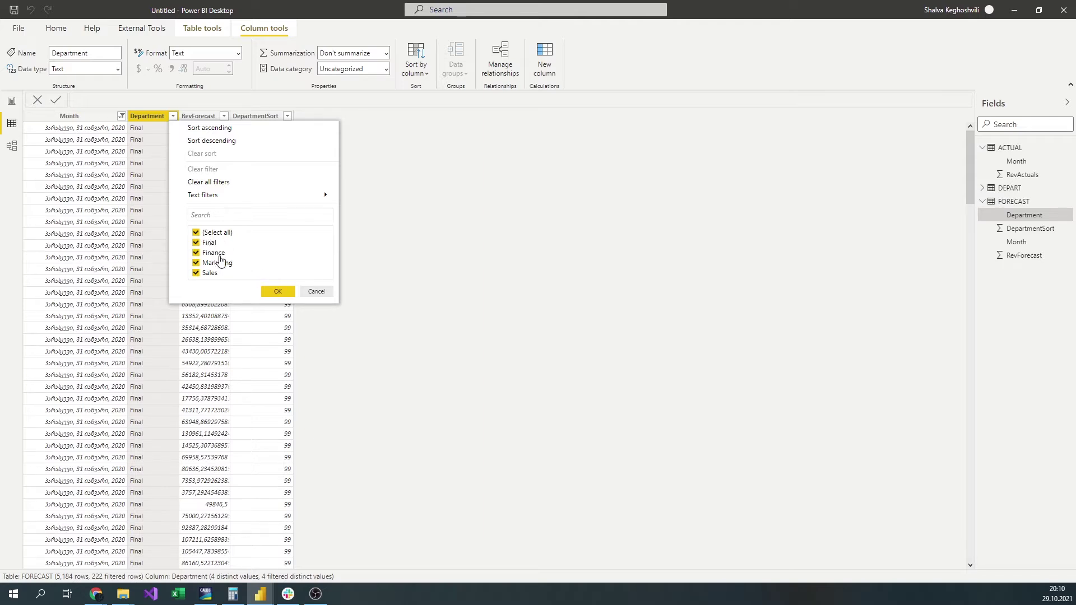
click(209, 243)
click(280, 291)
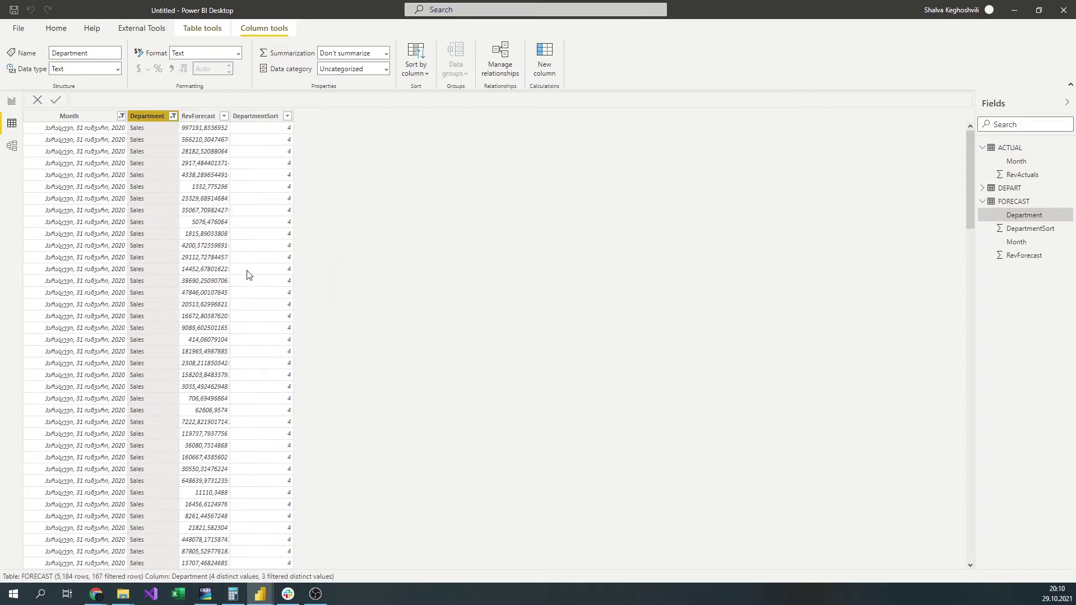
Filter the FORECAST table's Department column to show only Final
click(173, 116)
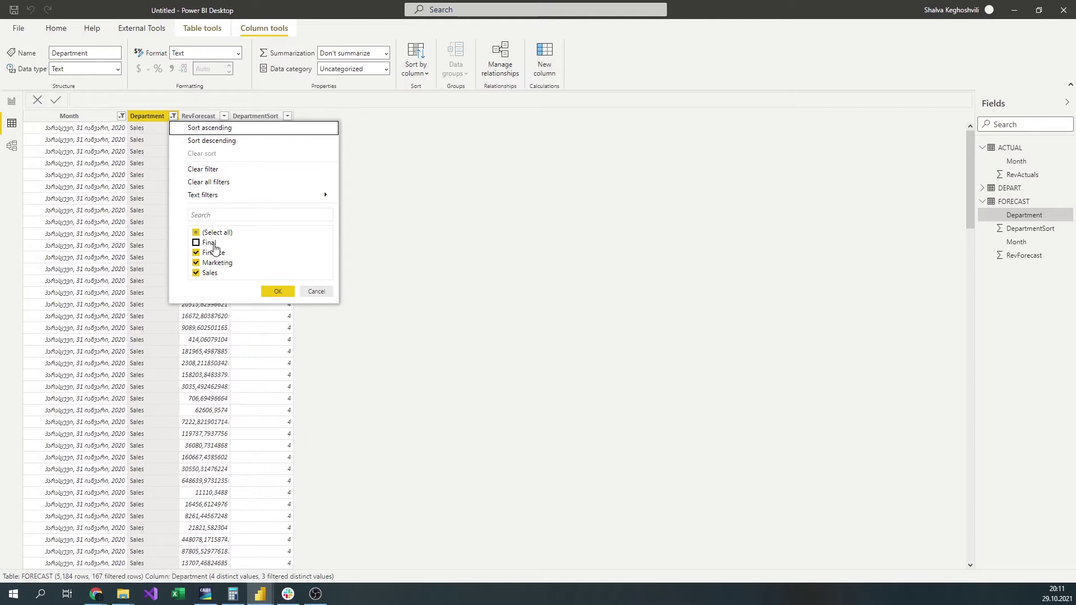
click(211, 253)
click(212, 263)
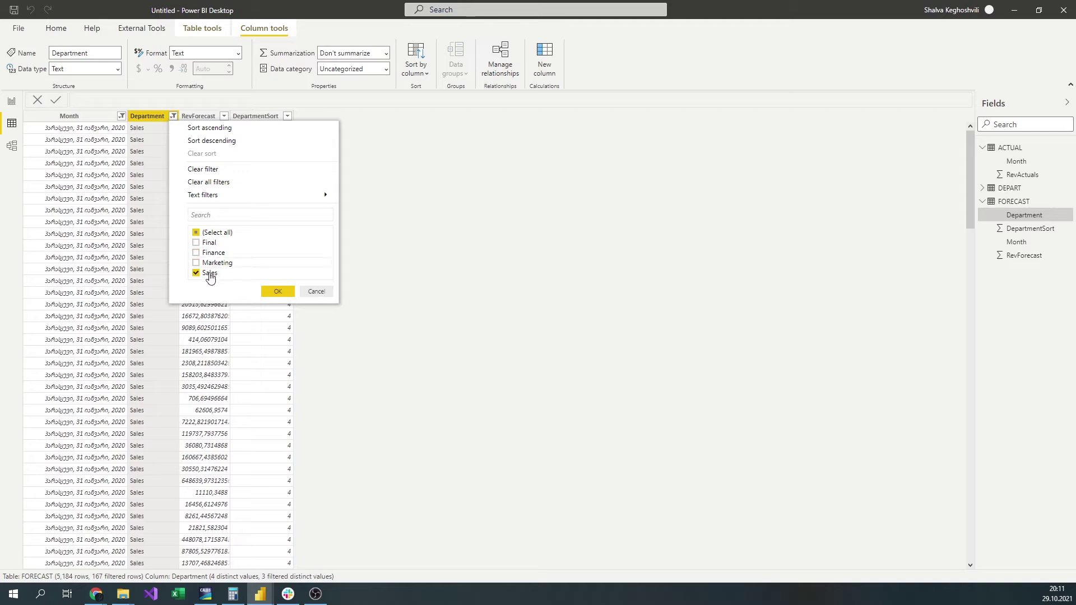
click(210, 273)
click(209, 243)
click(277, 292)
Check which months the FORECAST and ACTUAL tables offer in their Month column filters
click(125, 117)
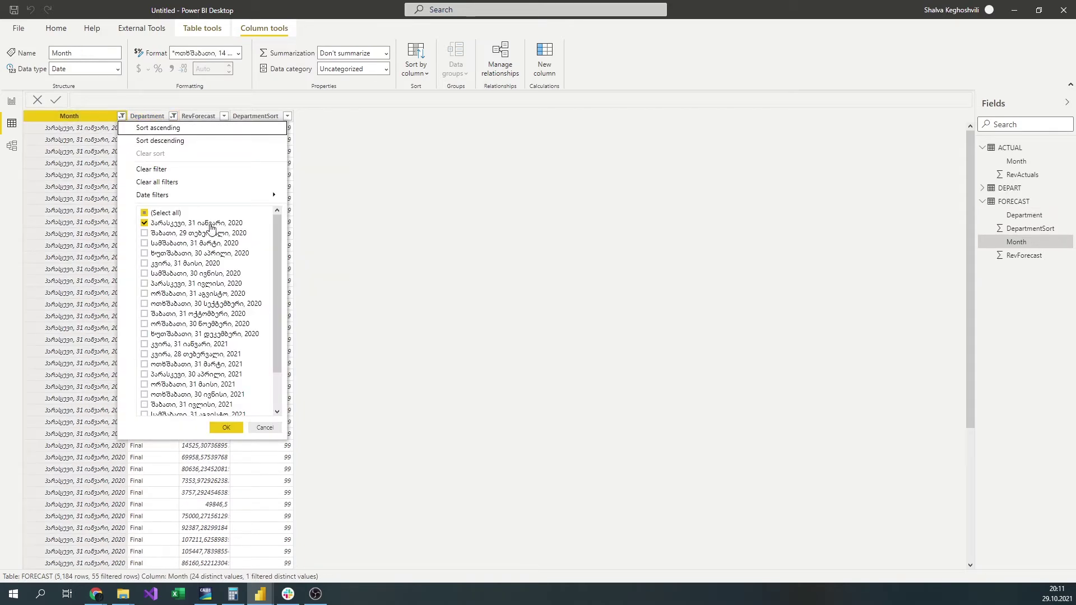
scroll(242, 227, down, 2)
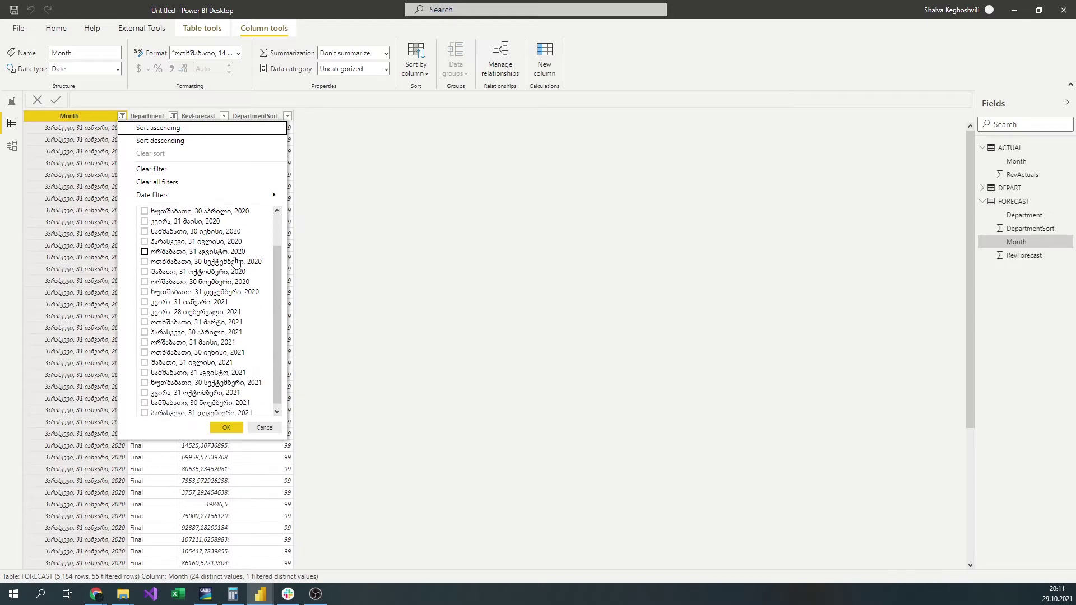
scroll(235, 293, up, 2)
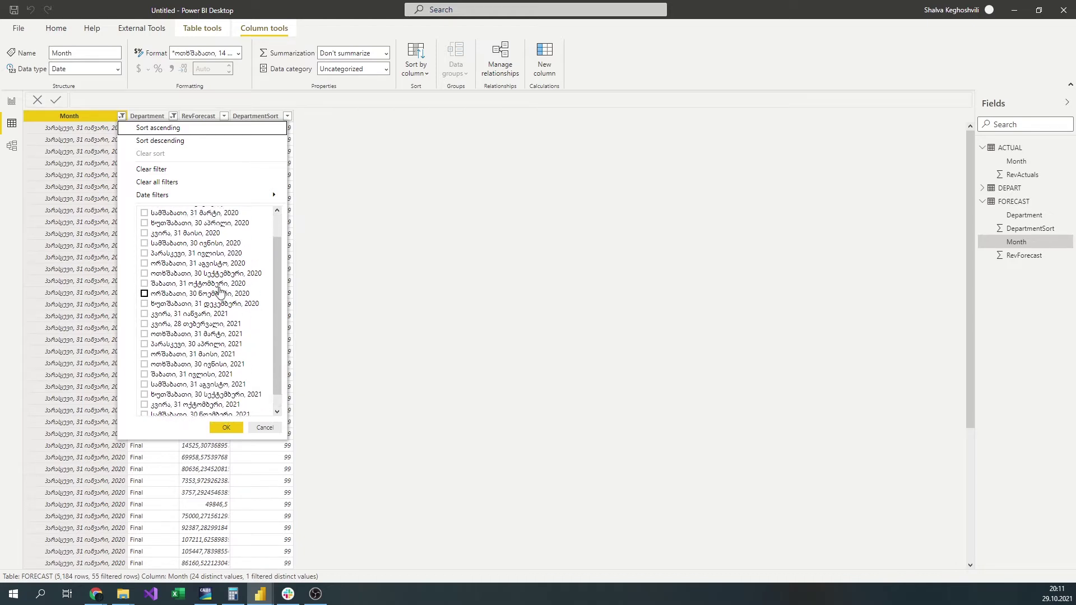
click(265, 428)
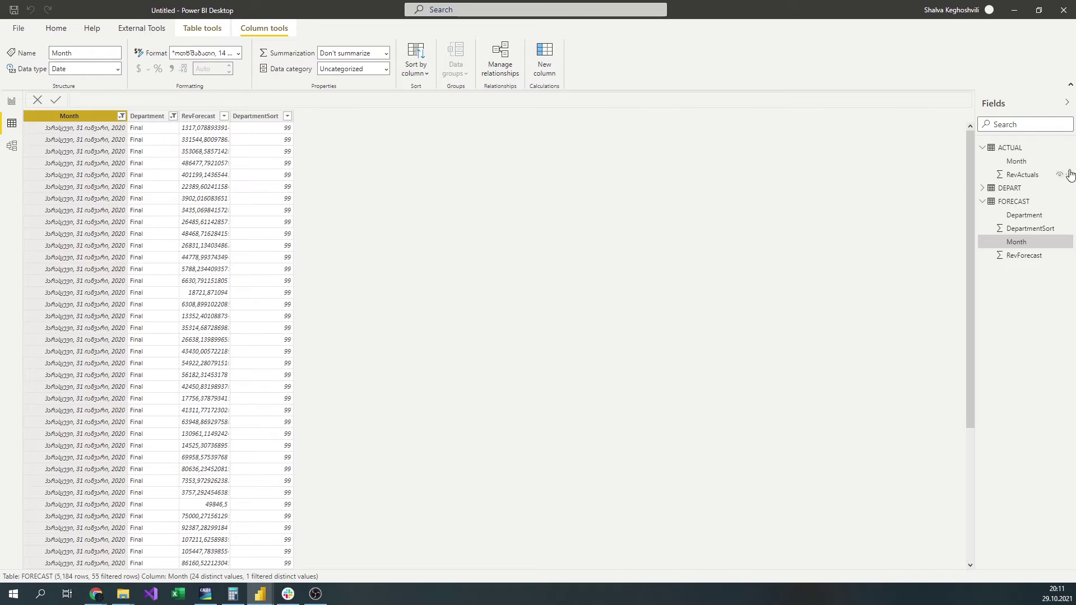
click(1016, 149)
click(107, 116)
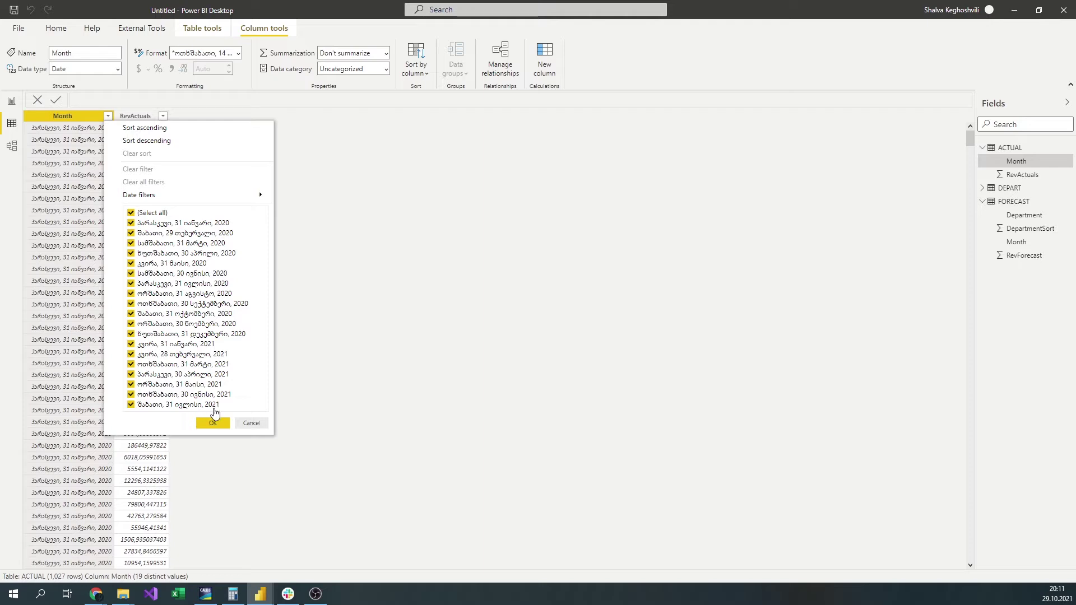
click(236, 423)
Return to the model diagram and collapse the Properties pane
click(12, 147)
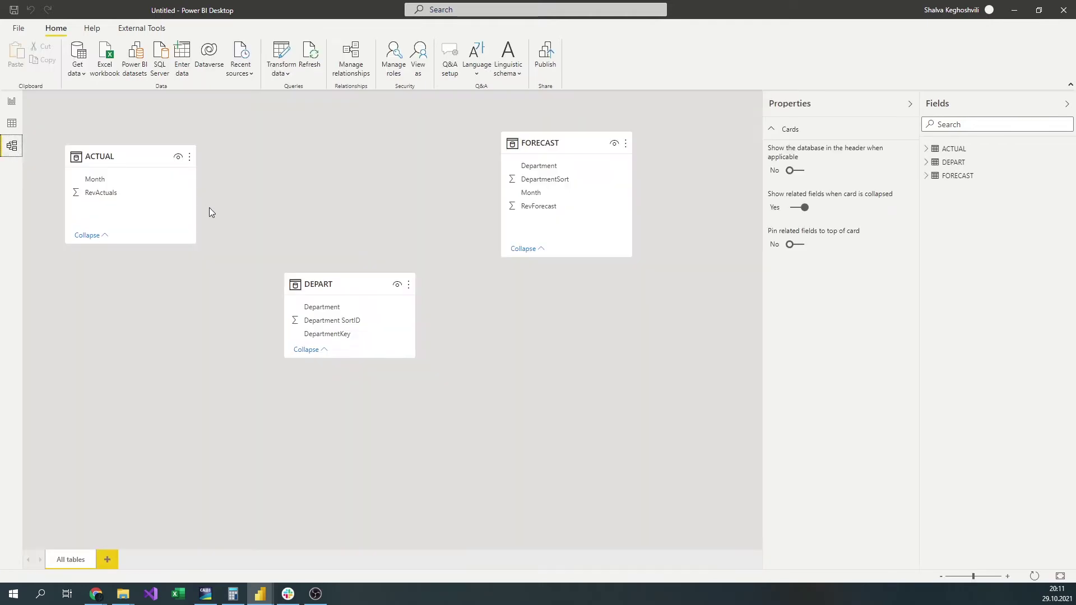
click(910, 104)
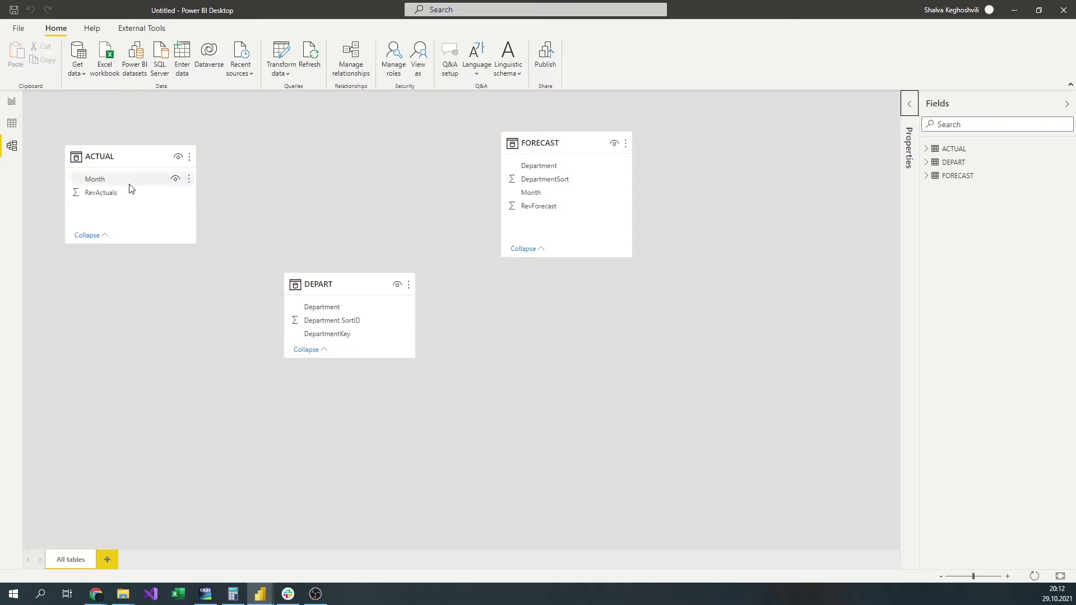
Create a new calculated table in the data view and name it dimDate
click(11, 124)
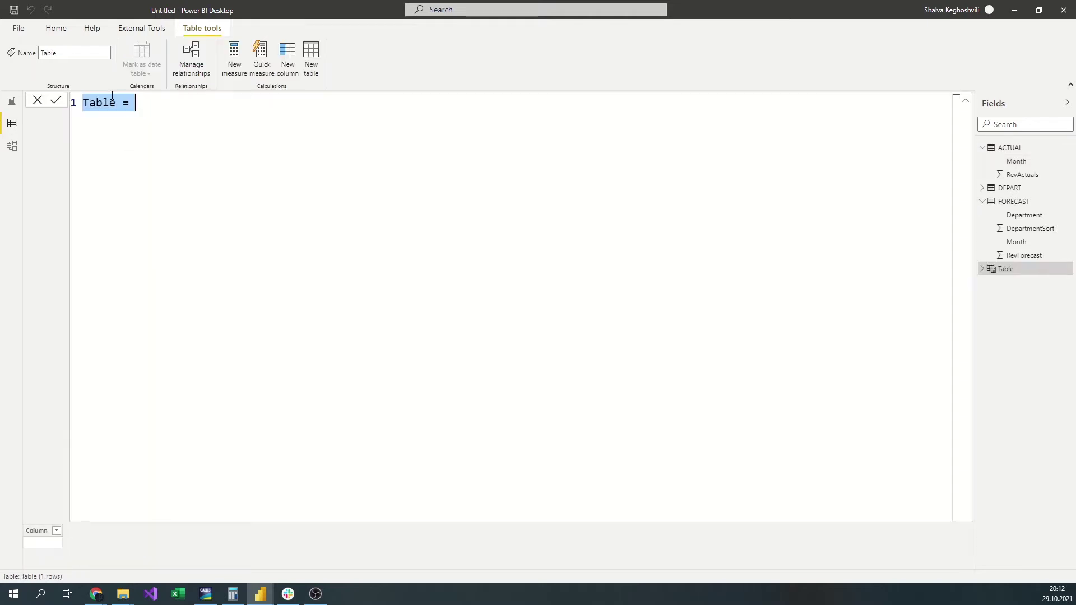
double_click(113, 97)
key(BackSpace)
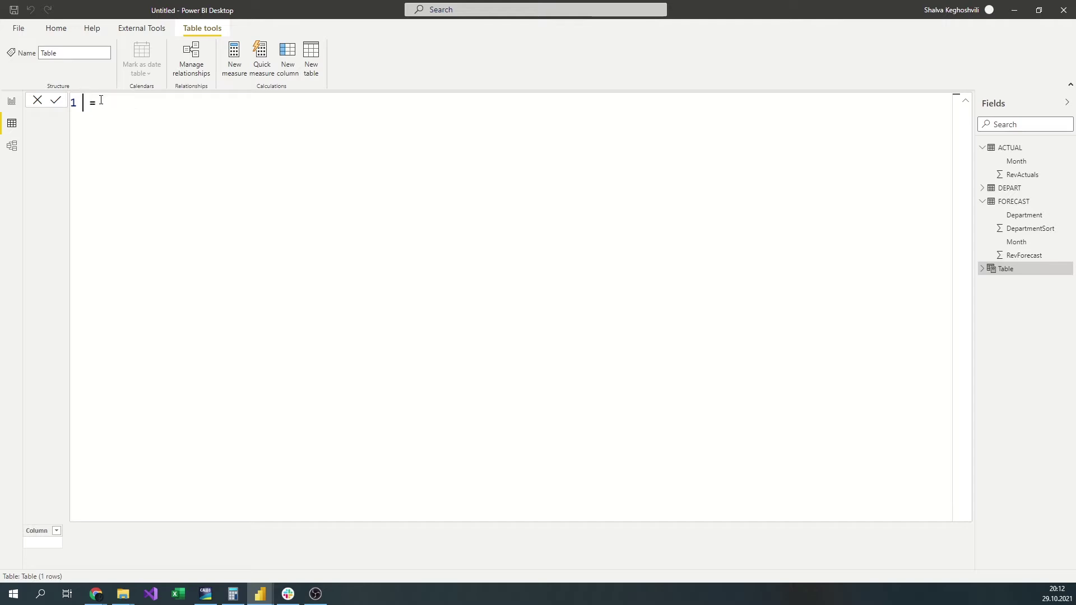
text(dimDate)
key(Right)
key(Right)
Define a variable DATES as CALENDARAUTO() in the dimDate formula
text(Var)
key(BackSpace)
key(BackSpace)
key(BackSpace)
text(VAR)
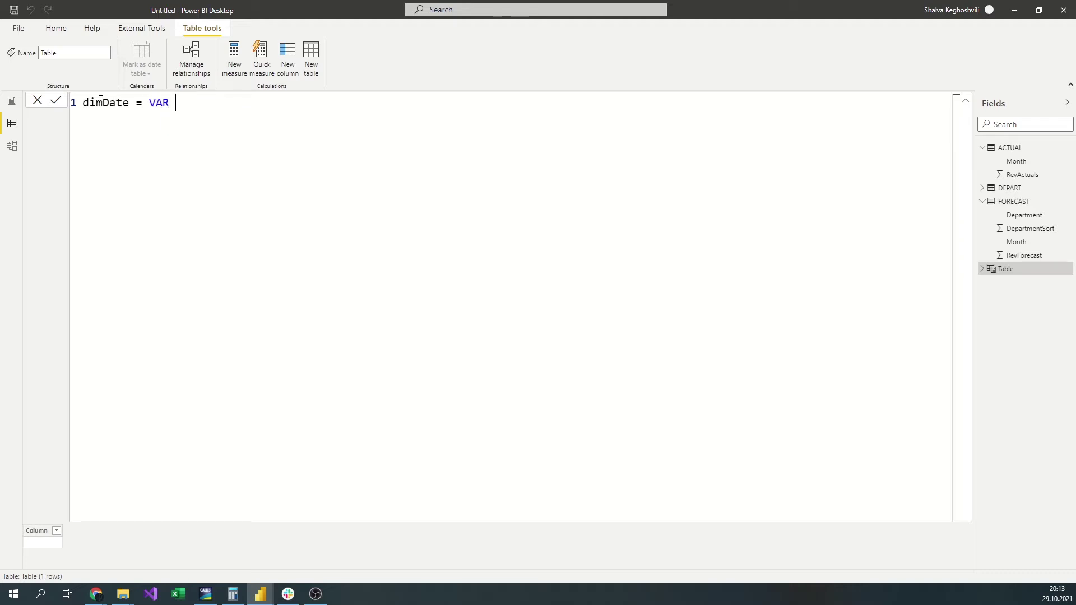
text(DATES=)
text(CALENDARAUTO())
key(shift+Return)
Declare a second variable, Calendar1, as an ADDCOLUMNS expression based on the DATES table
text(VAR Calendar1 =)
key(shift+Return)
key(Tab)
text(ADDCOLUMNS()
key(shift+Return)
key(Tab)
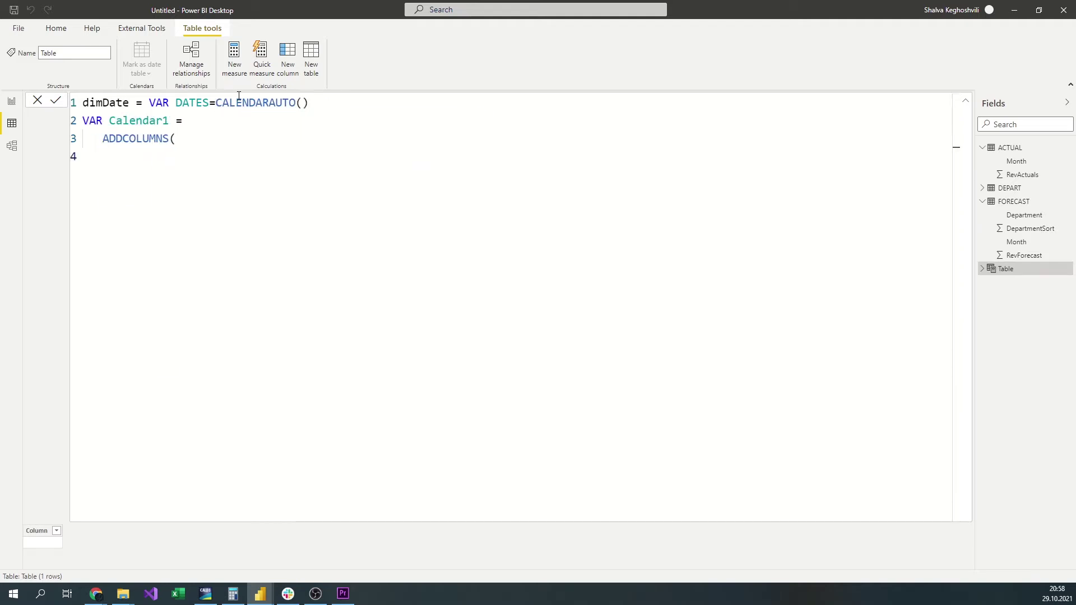
text(DATES,)
Add a "Year" column to the ADDCOLUMNS expression using YEAR([Date])
key(shift+Return)
text("Year",YEAR(date)
key(BackSpace)
key(BackSpace)
key(BackSpace)
key(BackSpace)
text([Date]),)
Add the columns "QuarterNo" with QUARTER([Date]) and "Quarter" with FORMAT([Date],"\QQ")
key(shift+Return)
text("QuarterNo",QUARTER([Date]),)
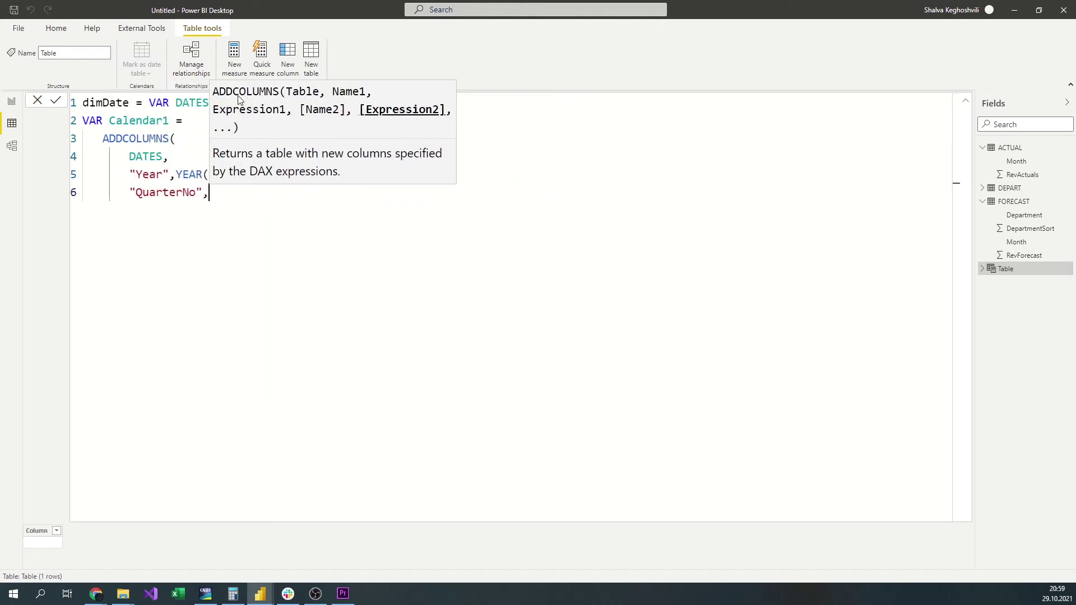
key(shift+Return)
text("Quarter",FORMAT([Date],"\QQ"))
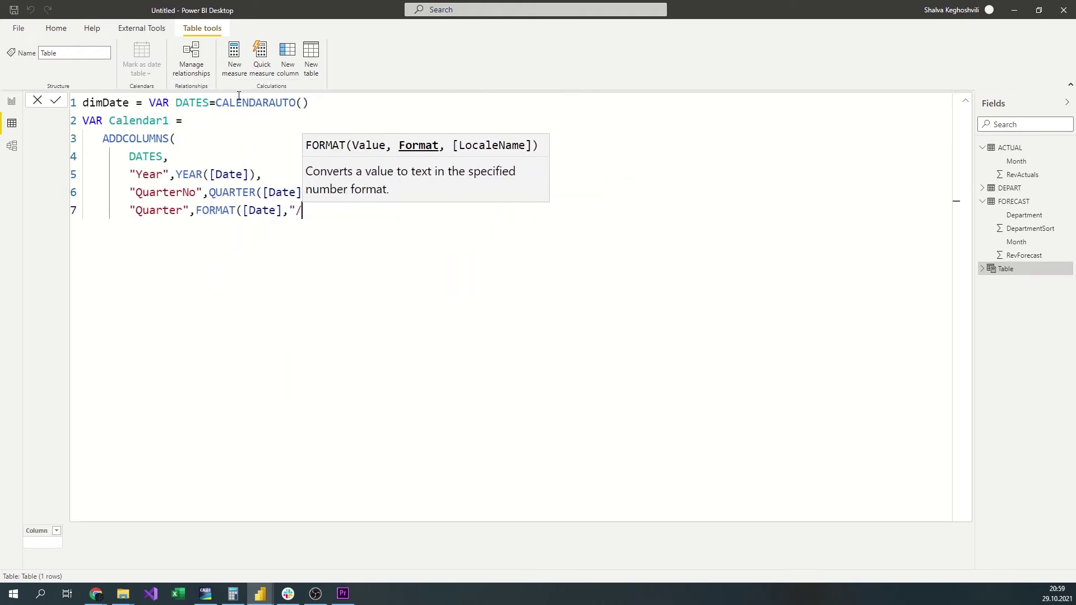
text(,)
Add the columns "MonthNo" with MONTH([Date]) and "Month" with FORMAT([Date],"MMM")
key(shift+Return)
text("MonthNo",MONTH([Date]),)
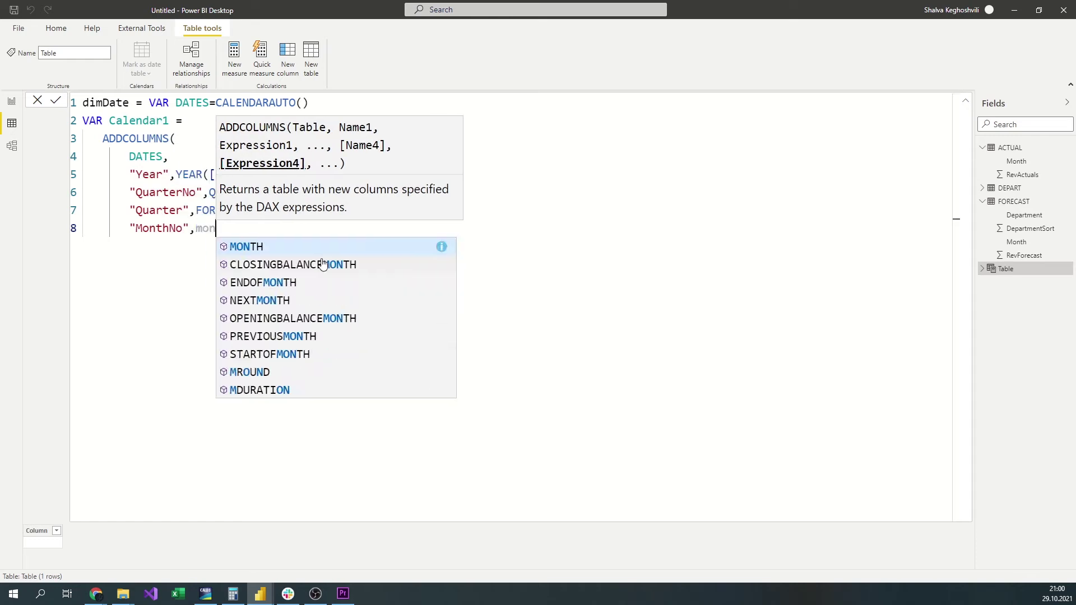
key(shift+Return)
text(Month", FORMAT([Date],"mmm"),)
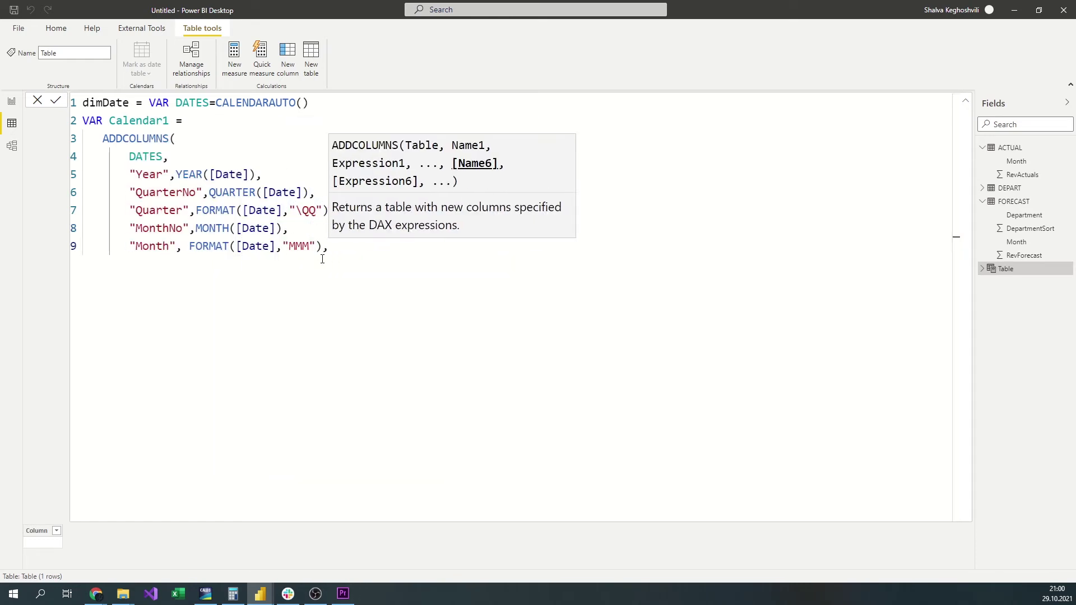
Add the columns "WeekdayNo" with WEEKDAY([Date]) and "Weekday" with FORMAT([Date],"DDD")
key(shift+Return)
text("WeekdayNo",WEEKDAY([Date]),)
key(shift+Return)
text("Weekday",FORMAT([Date],"DDD"))
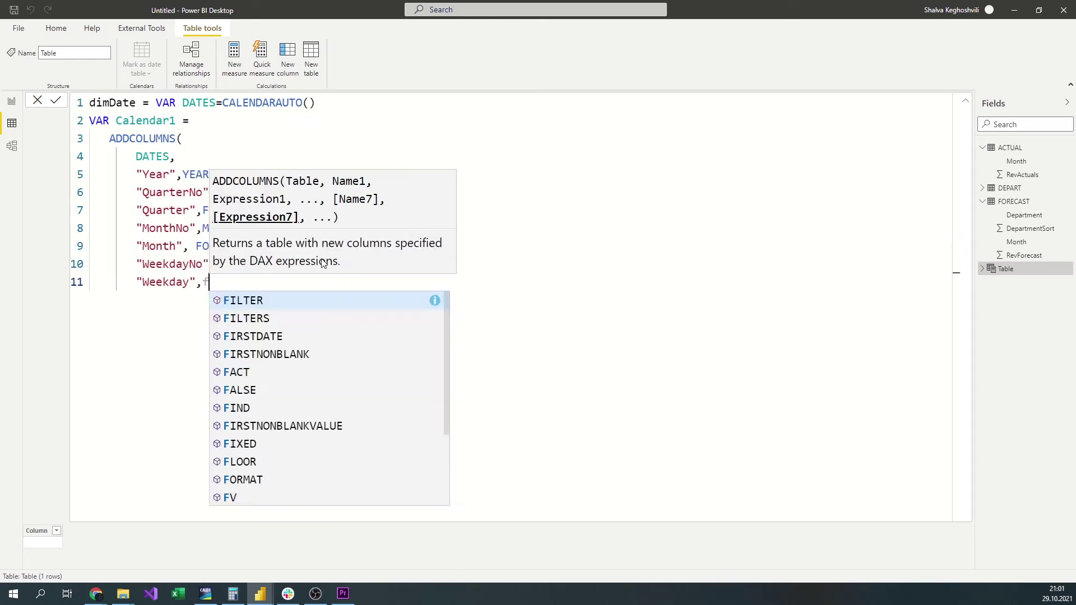
Close the ADDCOLUMNS expression, return Calendar1 and commit the dimDate formula
key(shift+Return)
text())
key(shift+Return)
text(Return)
key(shift+Return)
text(Calendar1)
key(Return)
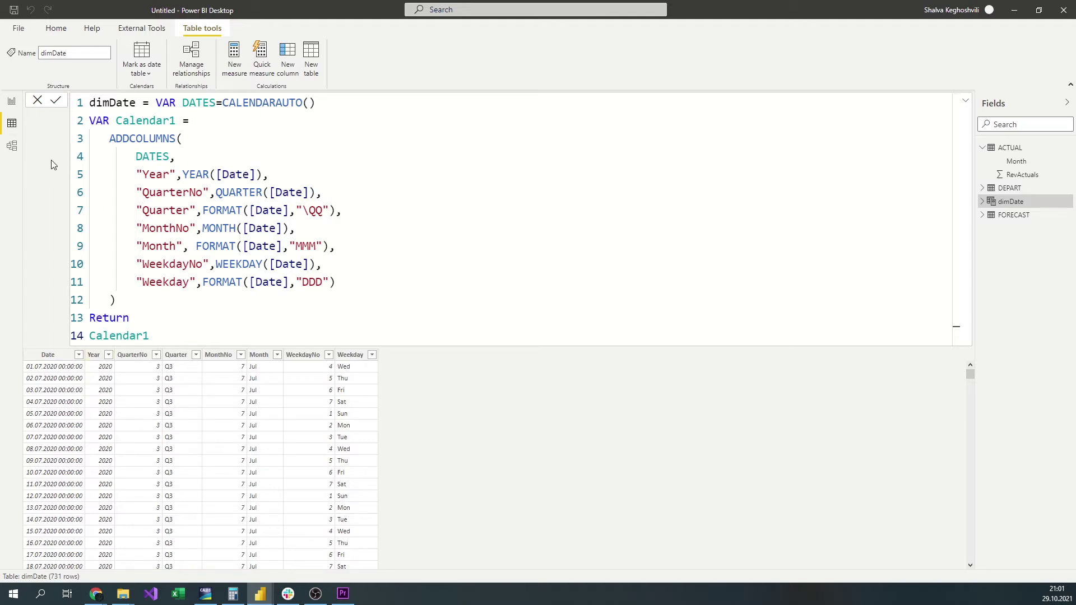
Check the first and last dates available in dimDate's Date column filter
click(78, 355)
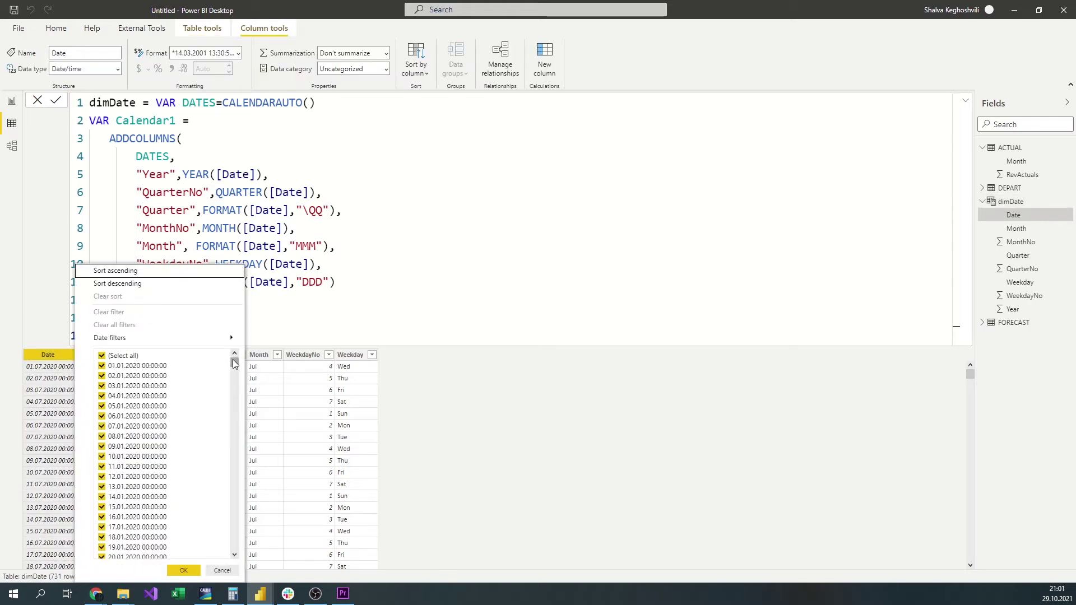
drag(235, 363, 231, 558)
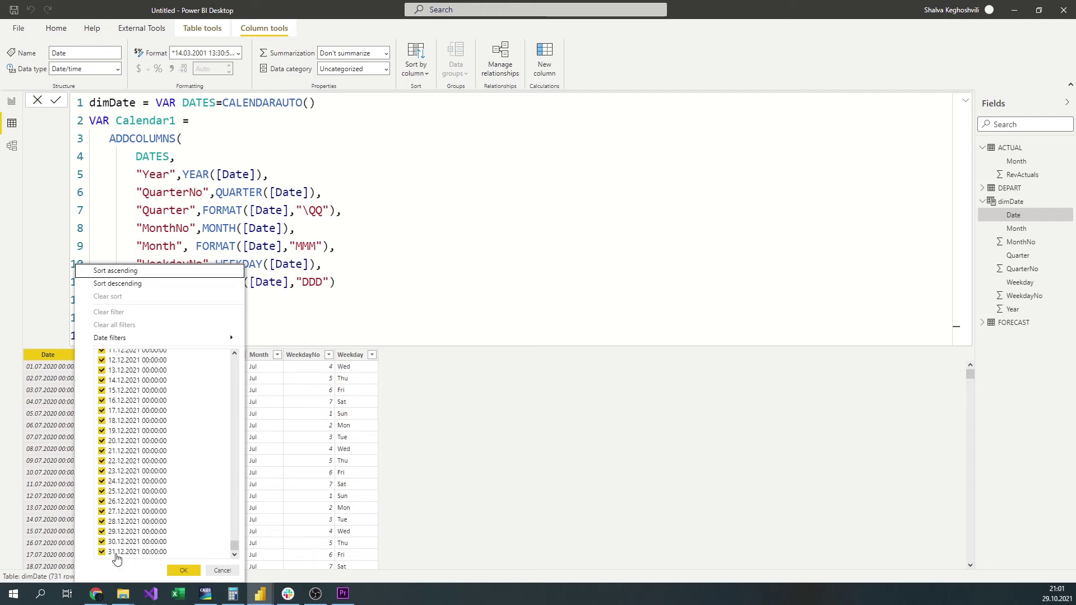
click(223, 570)
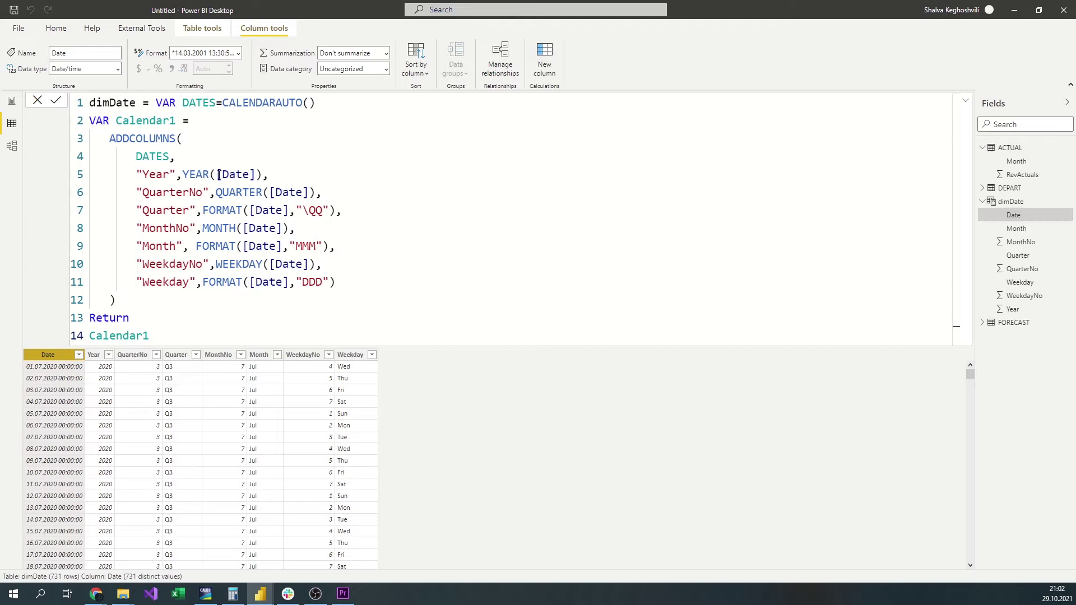
Examine how the dimDate formula's DATES variable, CALENDARAUTO and the [Date] reference in YEAR relate to each other
drag(220, 175, 250, 175)
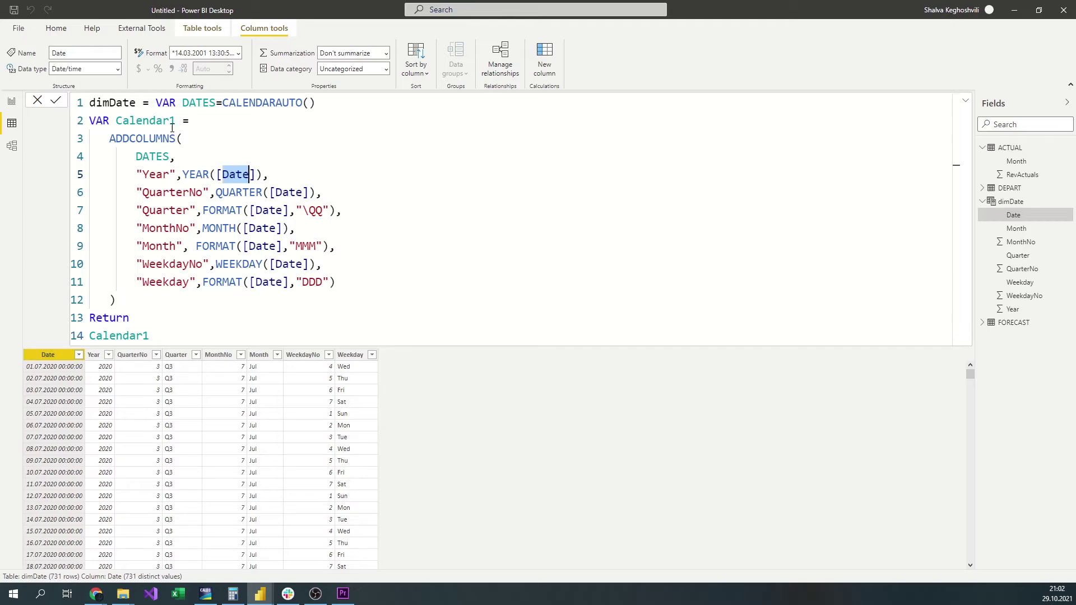
drag(223, 103, 307, 102)
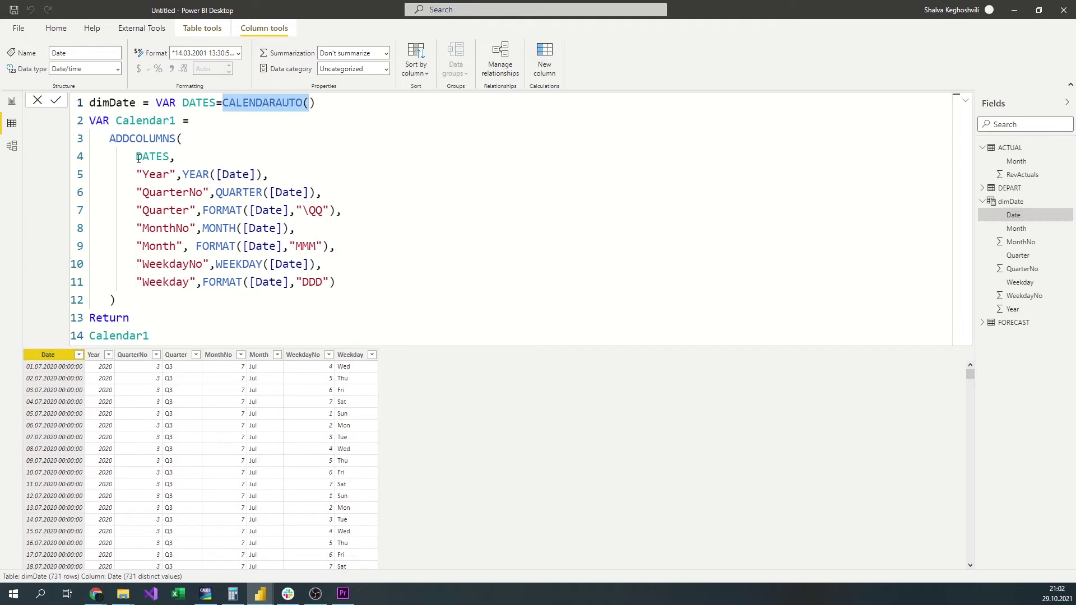
drag(137, 157, 256, 174)
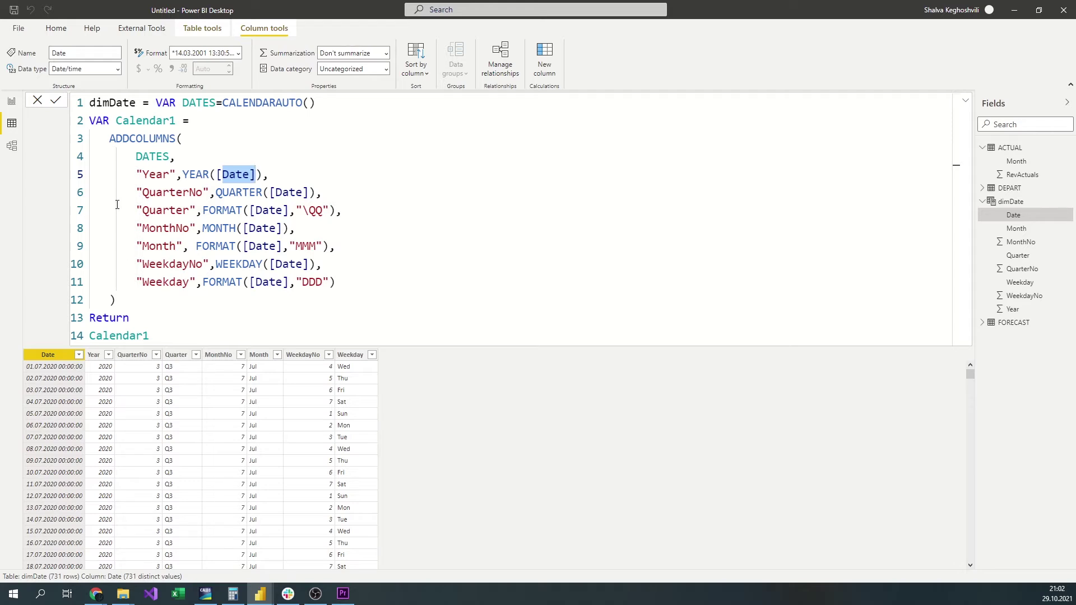
Relate dimDate's Date to the Month columns of ACTUAL and FORECAST, and DEPART's Department to FORECAST's Department in the data model
click(11, 145)
drag(786, 136, 95, 180)
drag(318, 166, 531, 193)
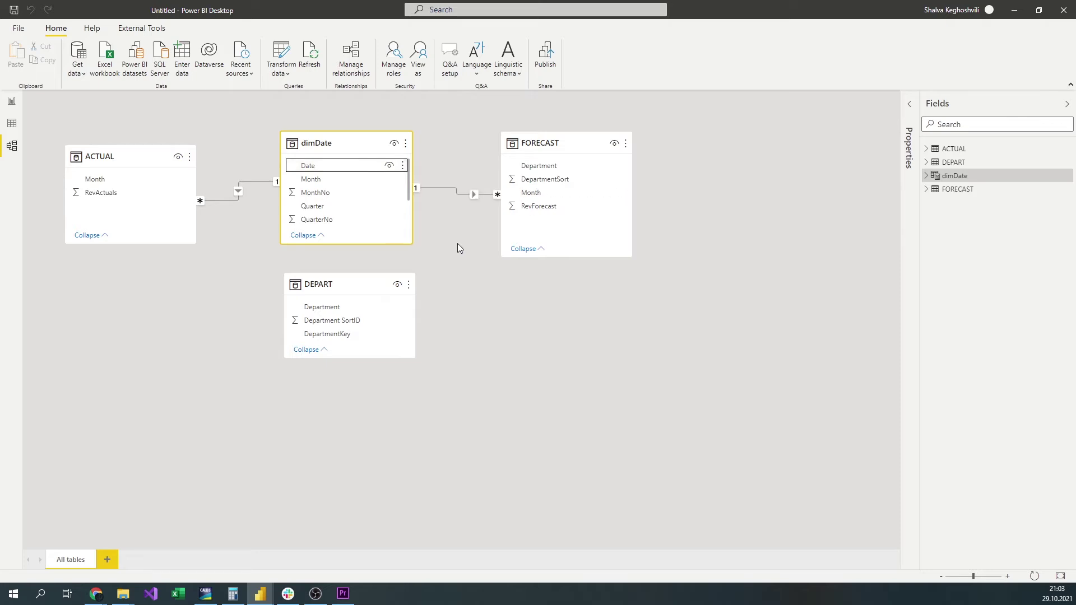
drag(322, 306, 561, 168)
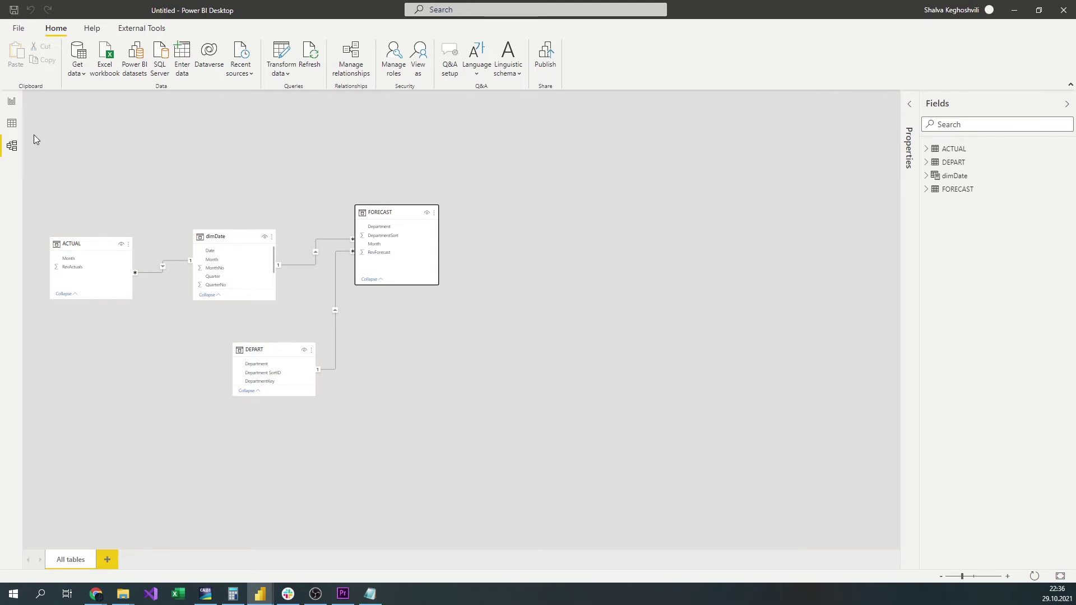
Add an empty manually entered table named Table to the model
click(11, 123)
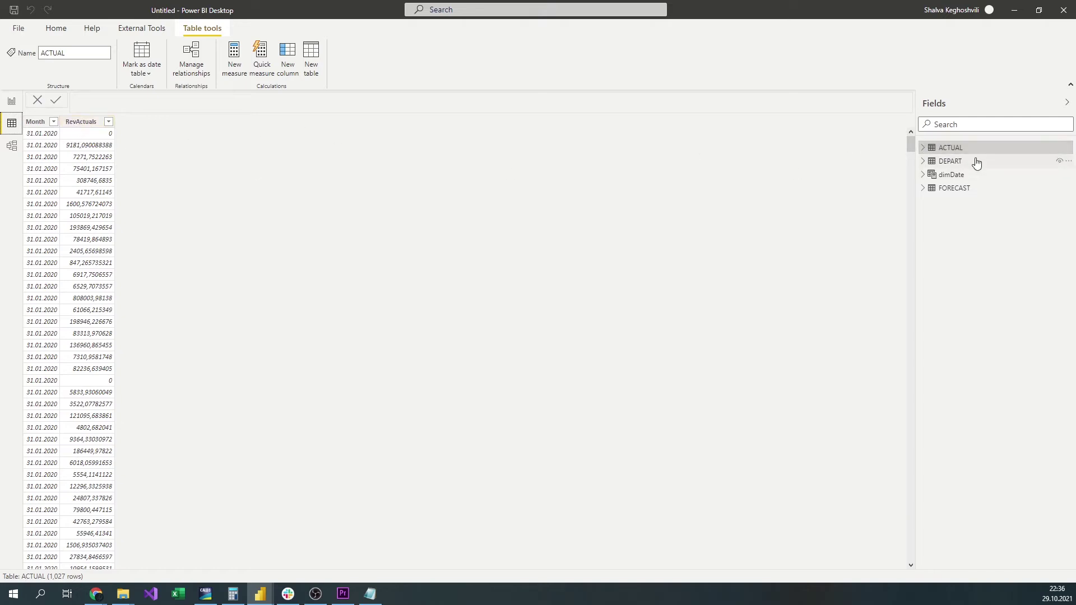
click(965, 188)
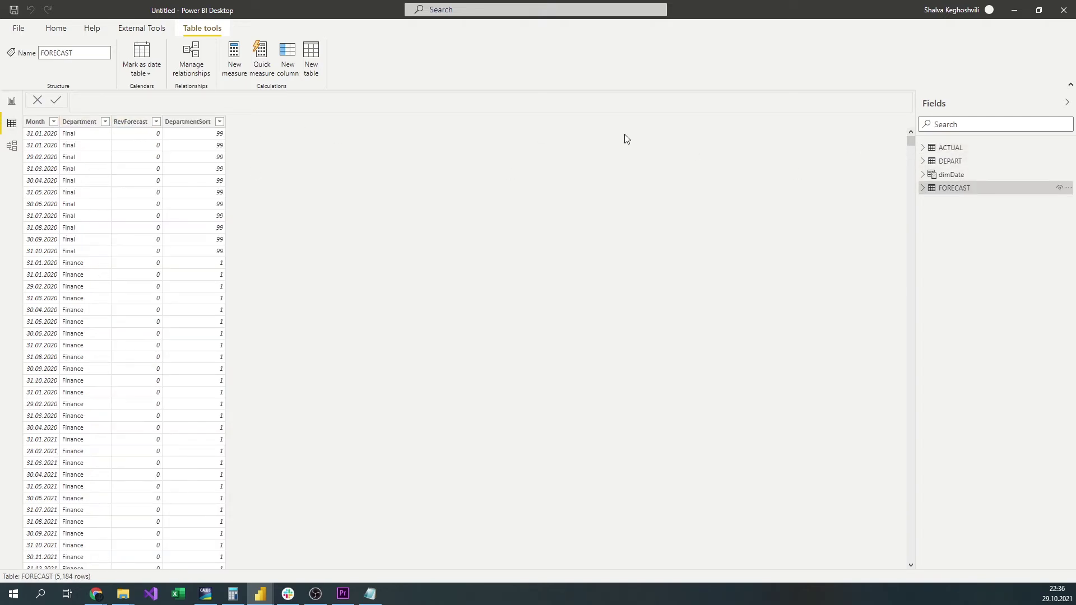
click(56, 28)
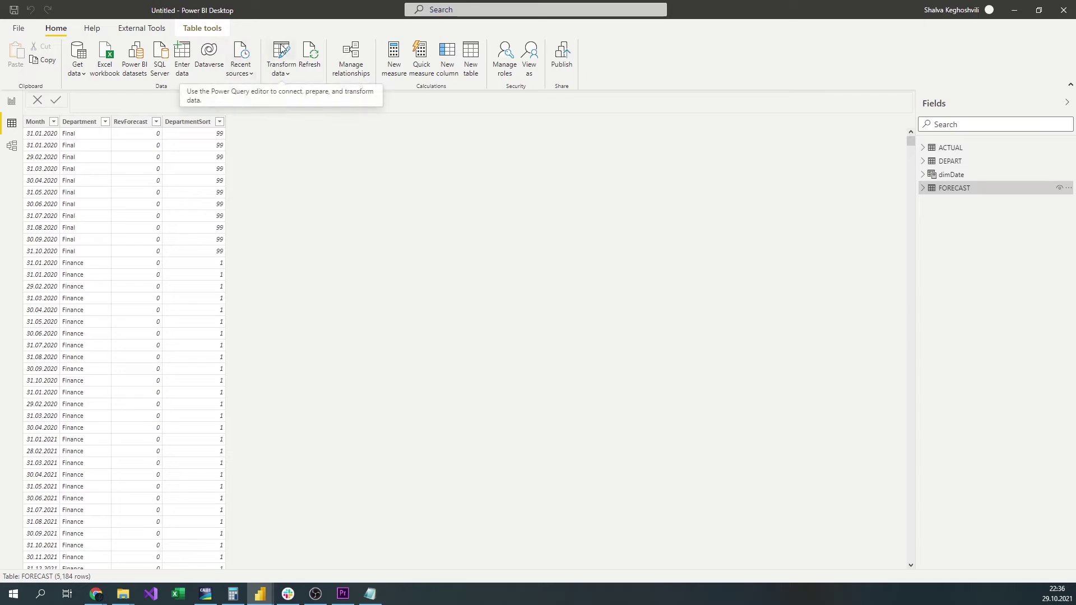
click(182, 58)
click(668, 464)
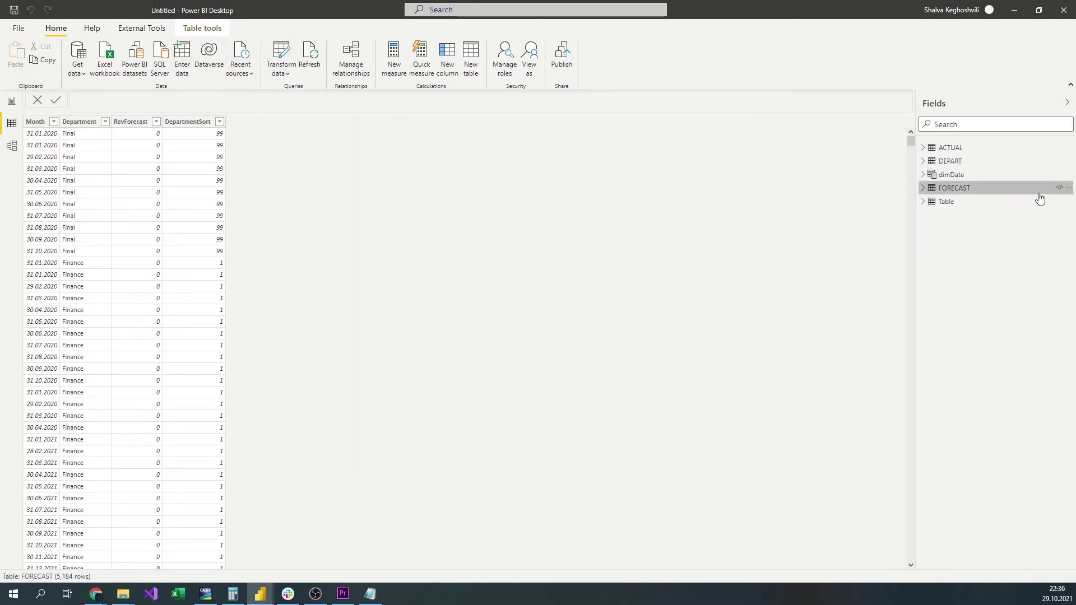
Create the measure Total RevActuals = SUM(ACTUAL[RevActuals]) in the new empty table
click(976, 202)
click(1069, 202)
click(1009, 217)
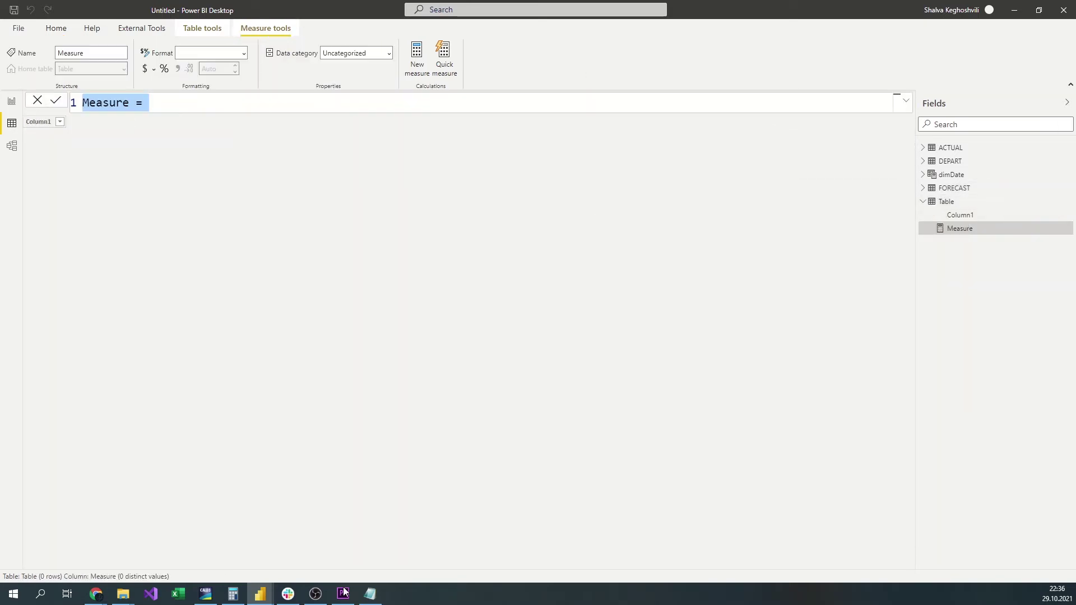
text(Total RevActuals)
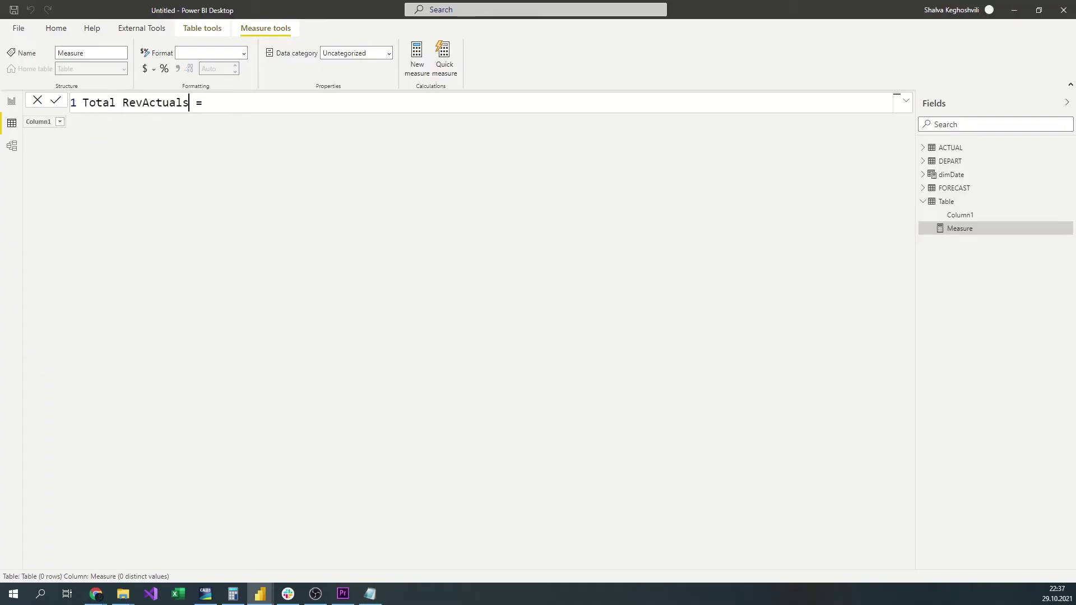
key(Right)
key(Right)
text(SUM(ACTUAL[RevActuals]))
key(Return)
Delete the placeholder Column1 from Table so that it serves only as a measure table
right_click(967, 215)
click(1001, 291)
click(530, 339)
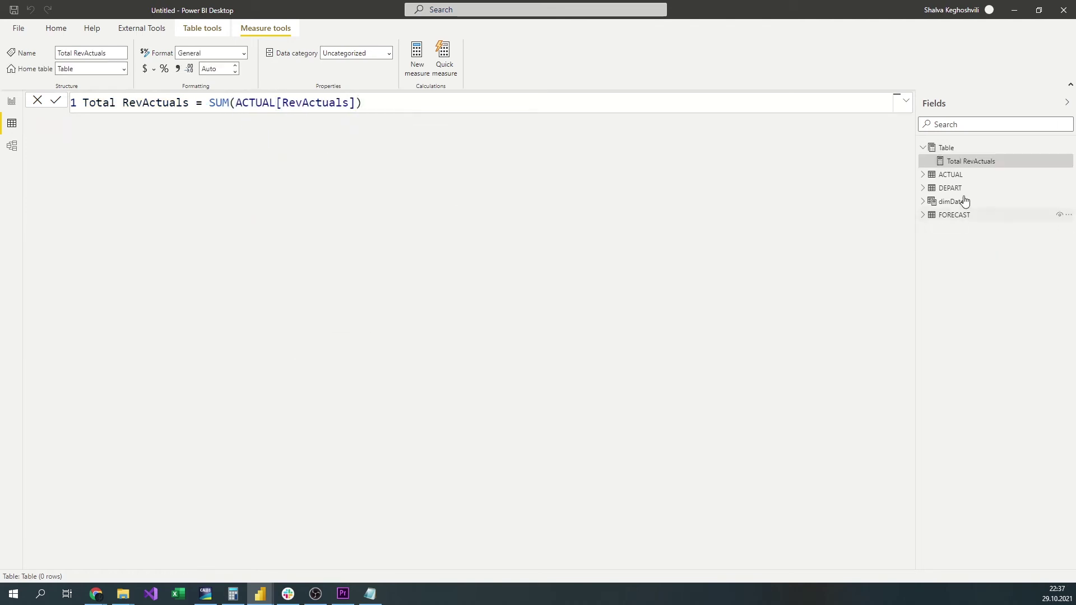
Create the measure Total RevForecast = SUM(FORECAST[RevForecast]) in Table
click(1068, 148)
click(1010, 163)
text(Total RevForecast = SUM()
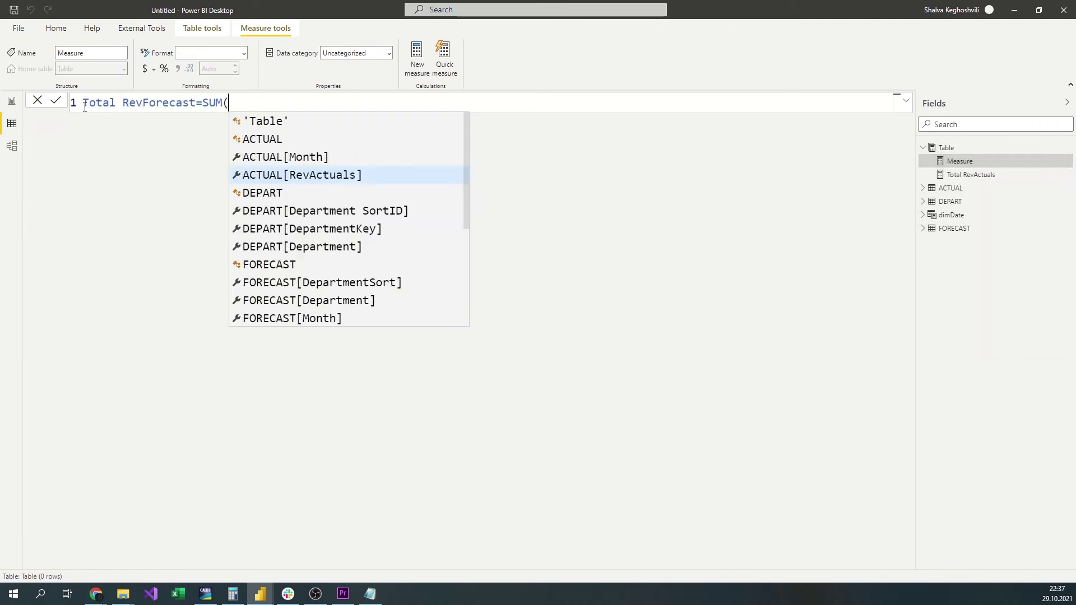
text(FORECAST[RevForecast]))
key(Return)
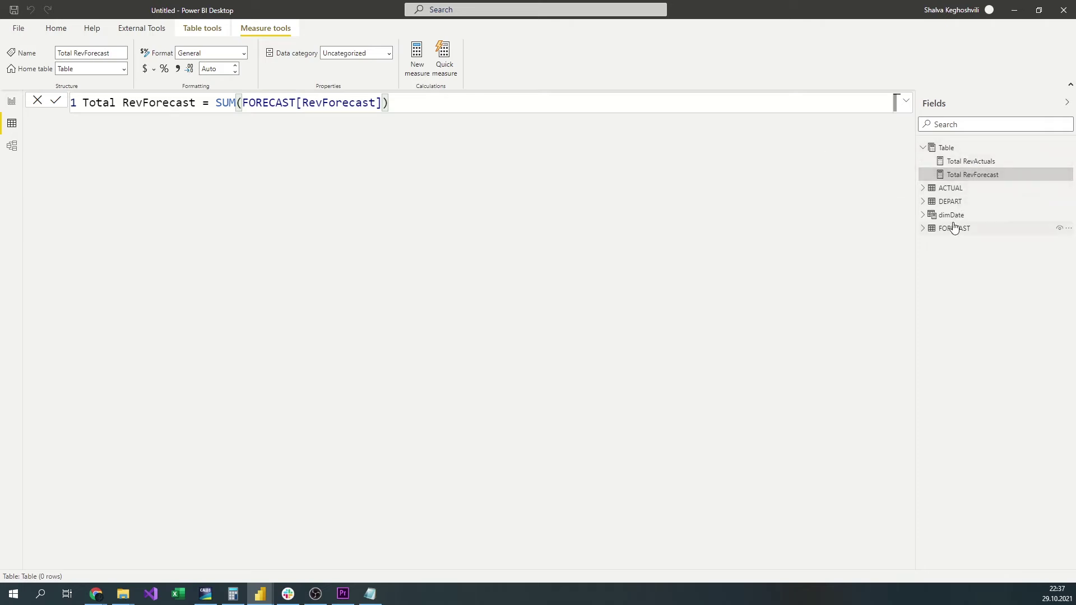
Compare the department values in the DEPART and FORECAST tables with the columns available in ACTUAL
click(953, 202)
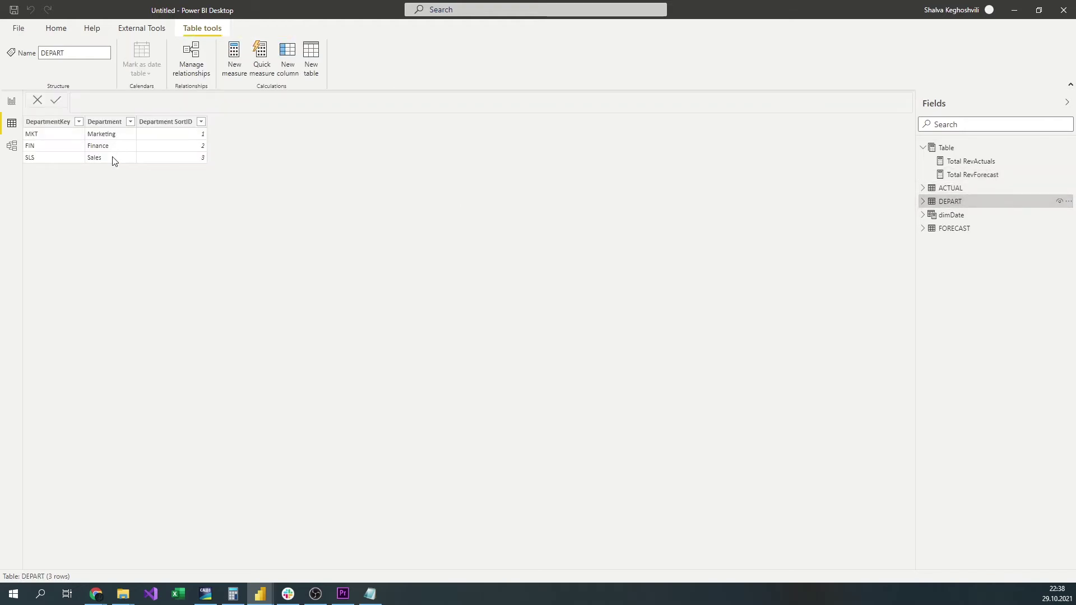
click(954, 228)
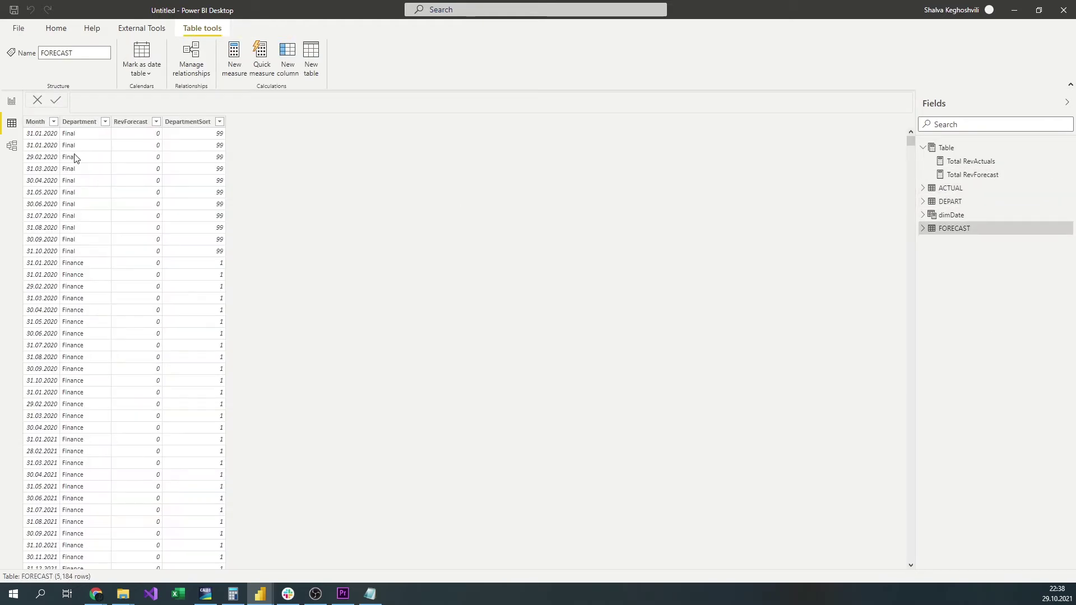
click(82, 161)
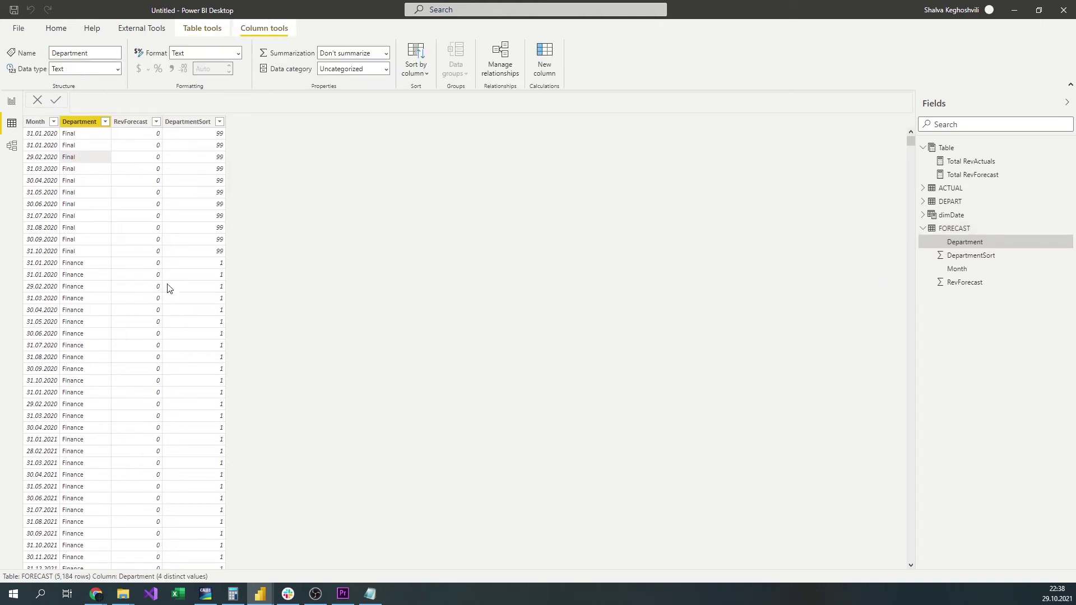
click(952, 189)
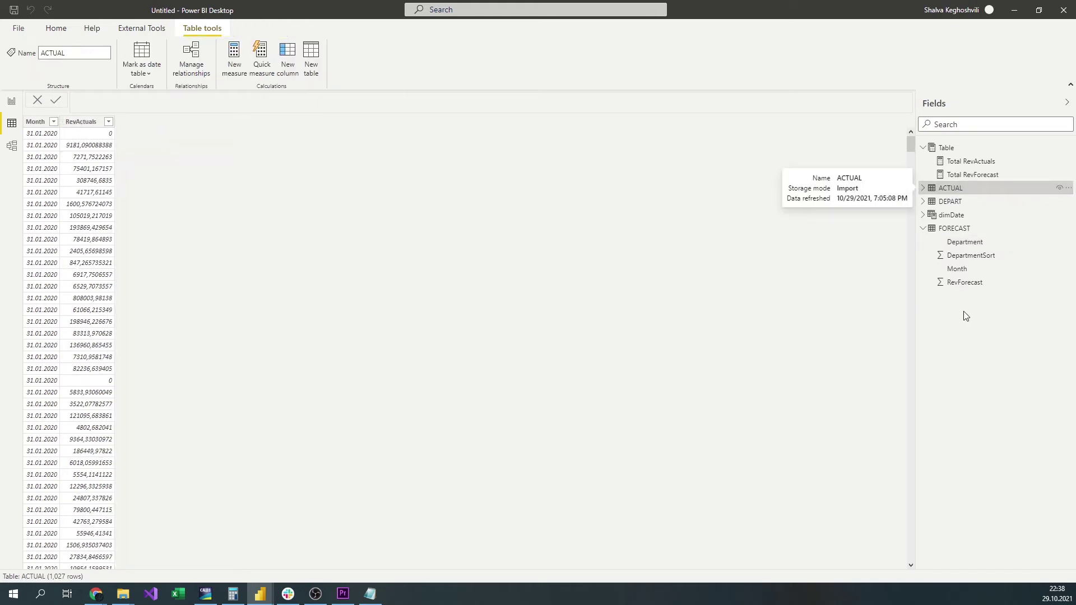
click(953, 202)
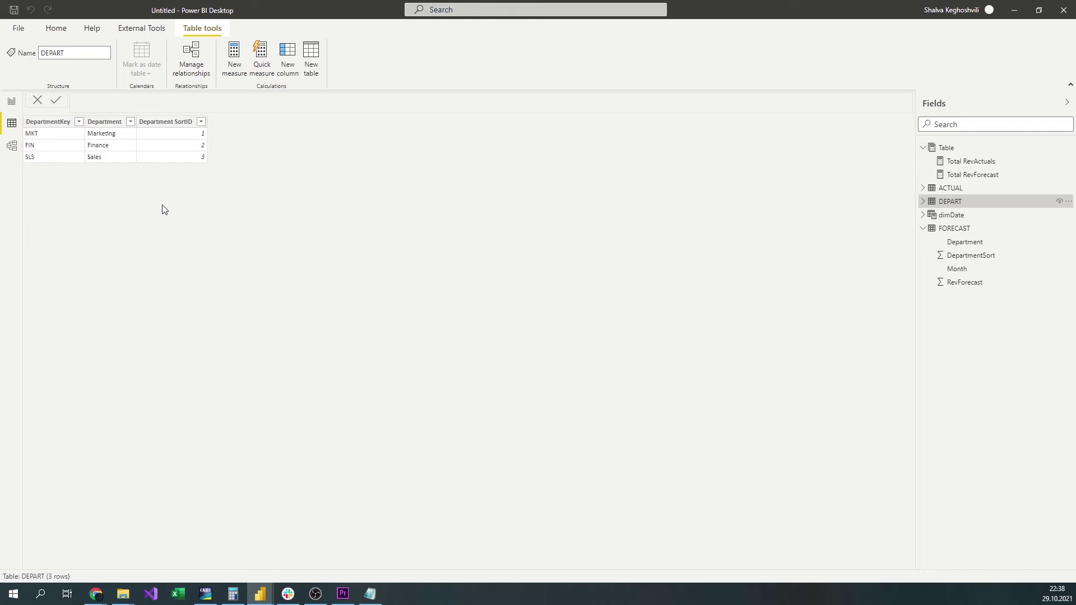
Start a calculated table ForecastSource with UNION and a DATATABLE defining "Forecast Source" as STRING and "Forecast Source SortID" as INTEGER
click(311, 54)
text(ForecastSource=)
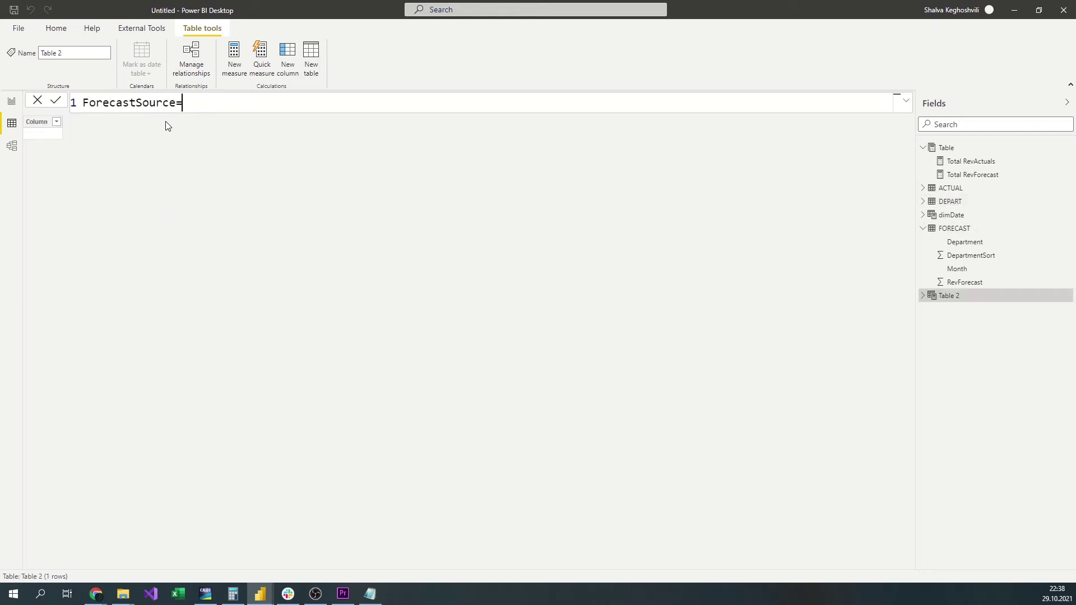
text(UNION()
key(shift+Return)
text(DATATABLE()
key(shift+Return)
text("Forecast Source", STRING,)
key(shift+Return)
text("Forecast Source)
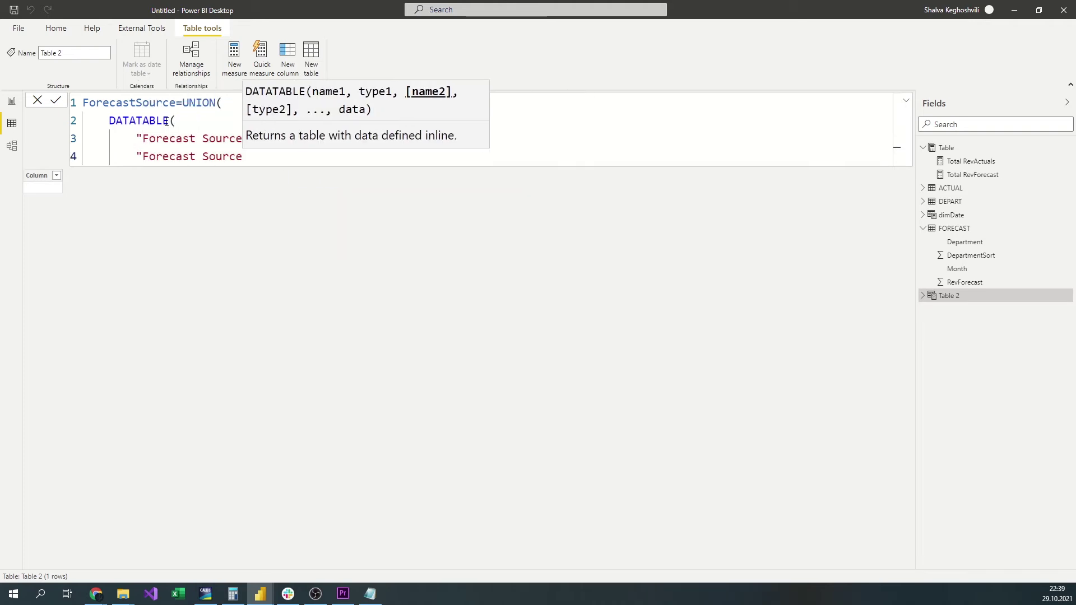
text( SortID", INTEGER,)
Enter the DATATABLE rows {"Final",100} and {"Actual",101} and close the DATATABLE expression
key(shift+Return)
text({)
key(shift+Return)
text({"Final",100)
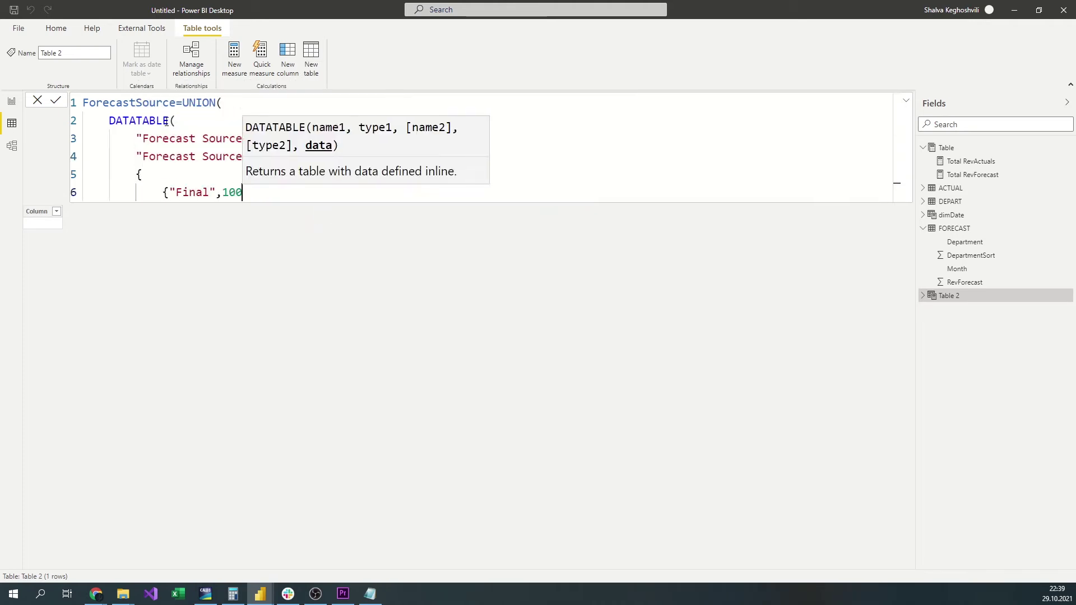
text(},)
key(shift+Return)
text({"Actual",101})
key(shift+Return)
text(})
key(shift+Return)
text(),)
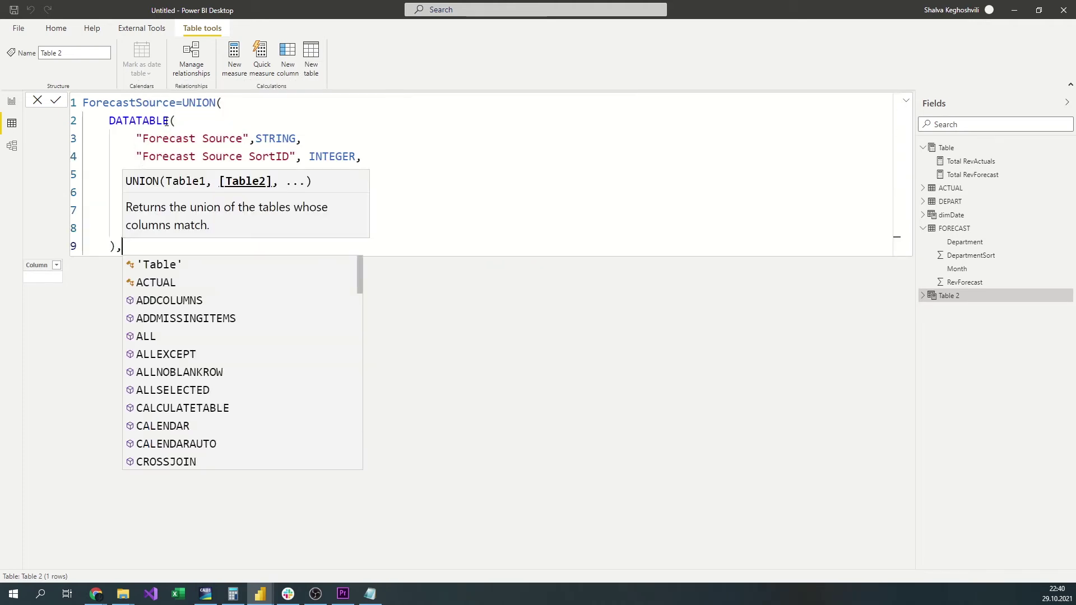
Add ALLNOBLANKROW(DEPART[Department],DEPART[Department SortID]) as the second UNION table and commit the ForecastSource formula
key(shift+Return)
text(ALLNOBLANKROW(DEPART[Department],DEPART[Department SortID])))
key(Return)
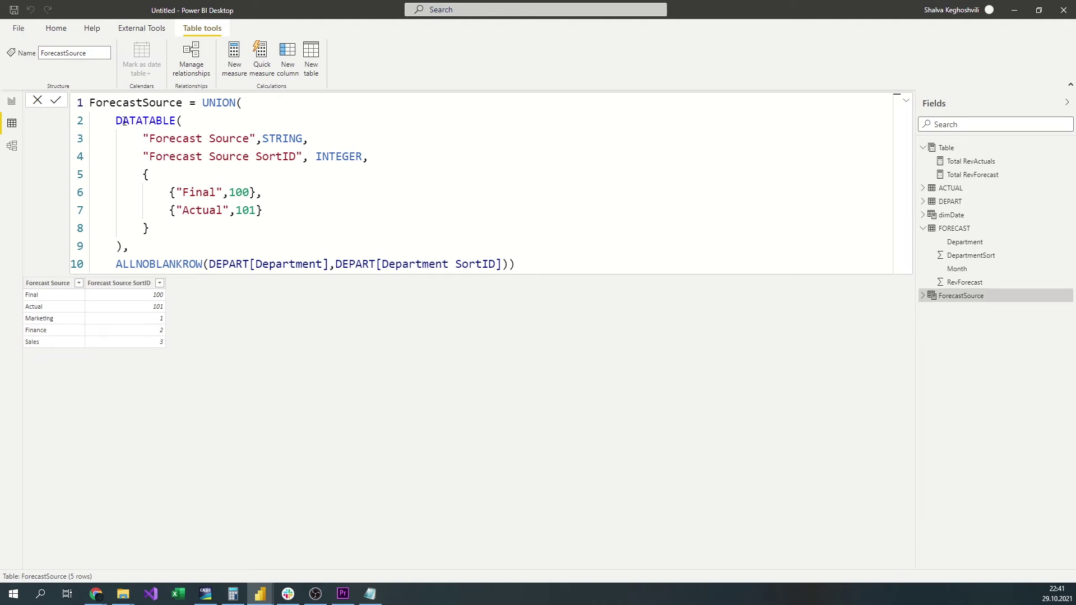
Review ForecastSource's column types, sort values and ALLNOBLANKROW arguments against the data in the DEPART table
drag(116, 121, 303, 140)
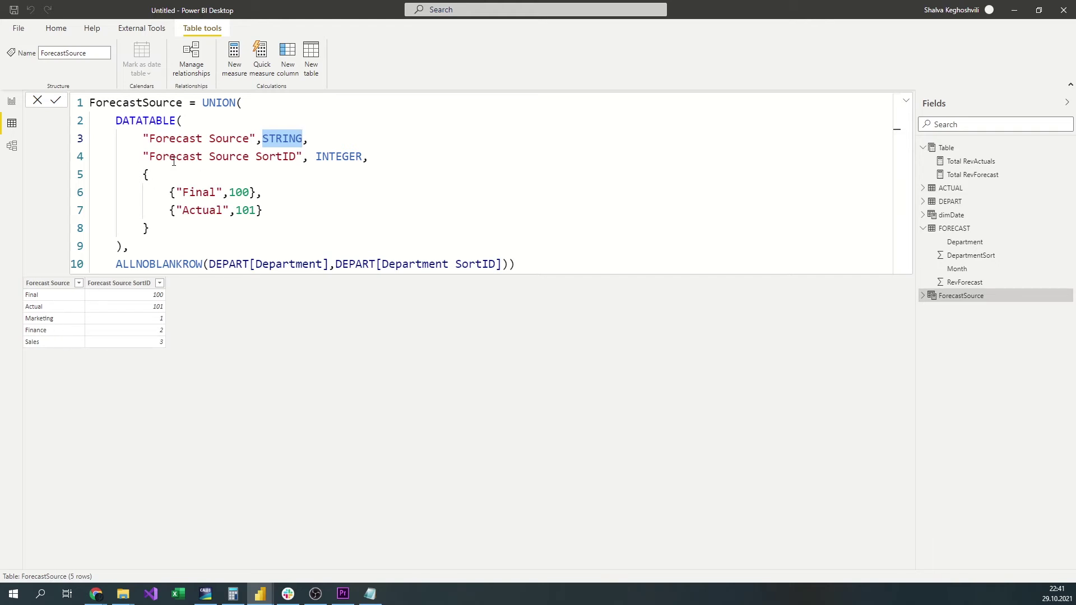
drag(316, 157, 362, 157)
drag(232, 194, 256, 213)
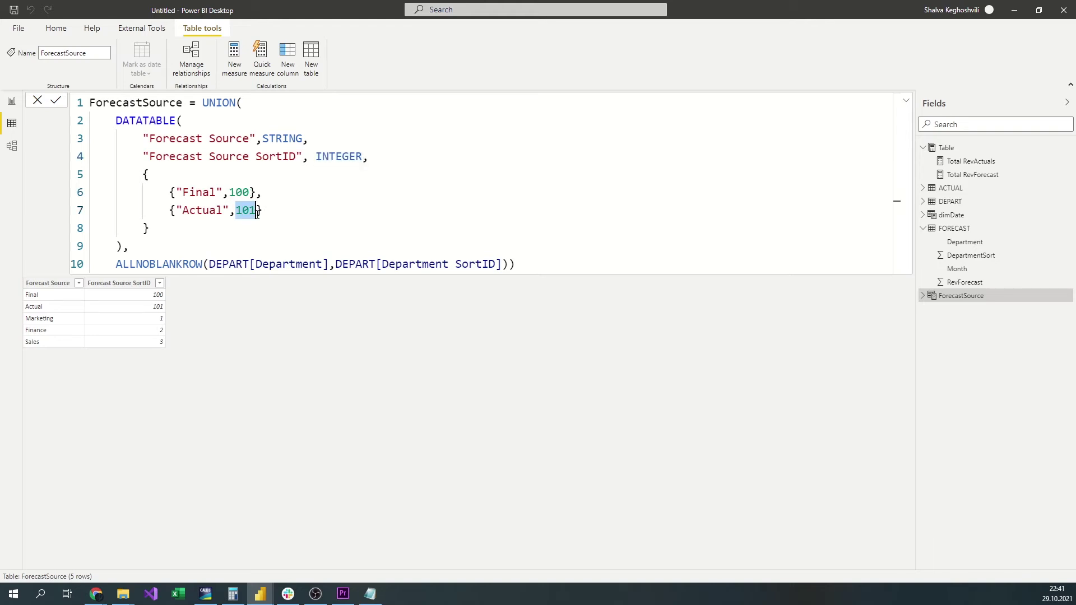
click(974, 202)
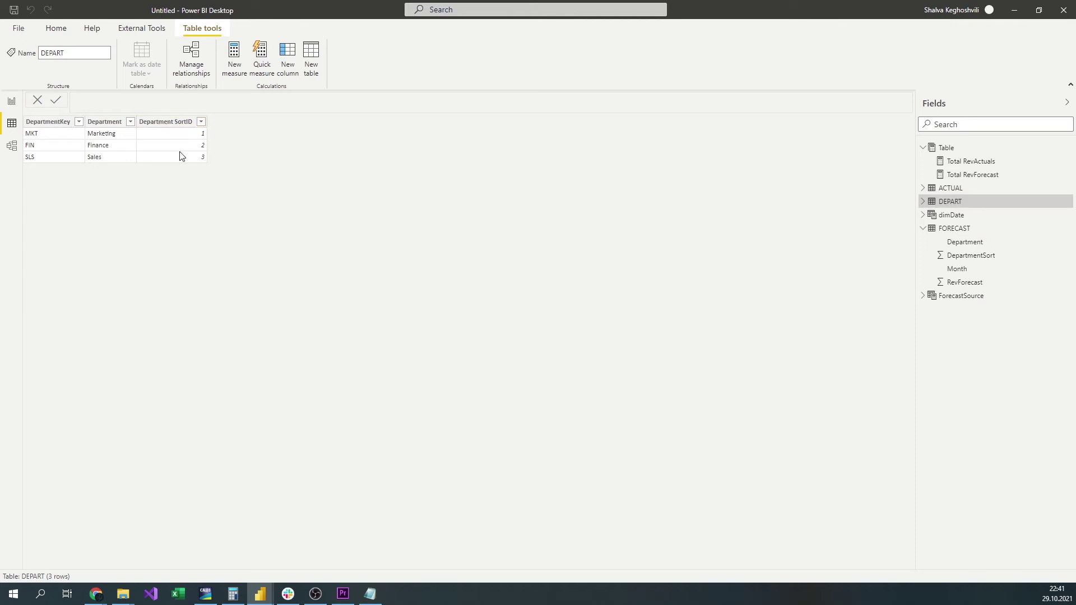
click(980, 295)
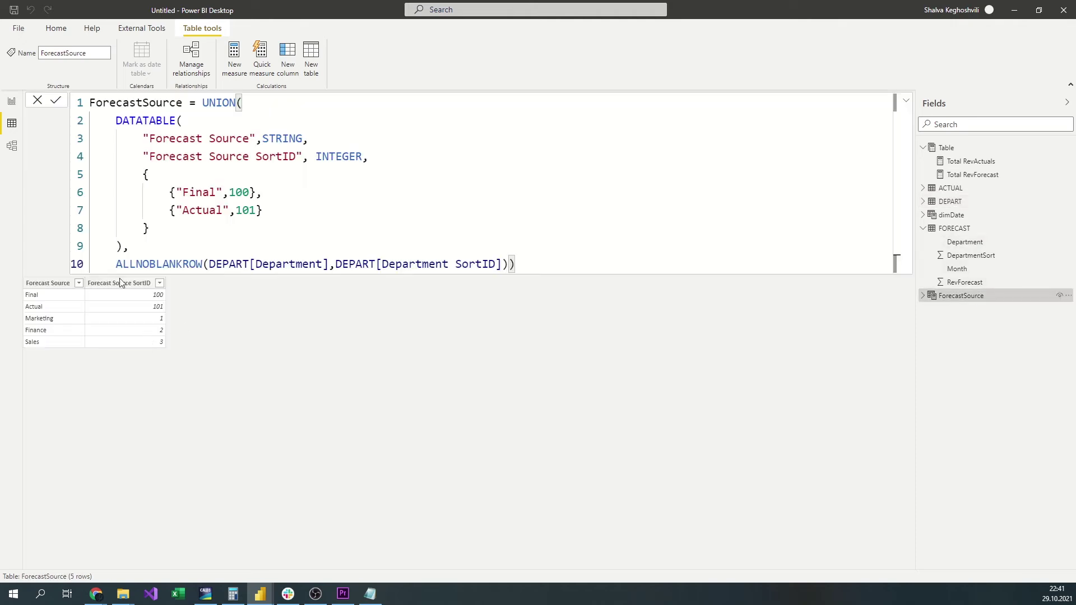
click(953, 202)
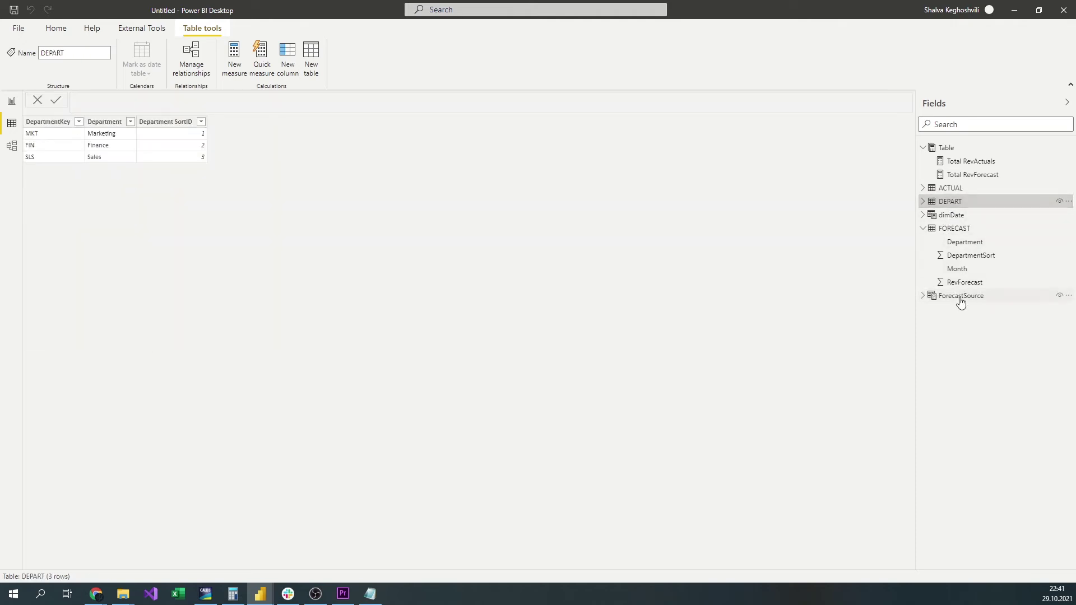
click(960, 297)
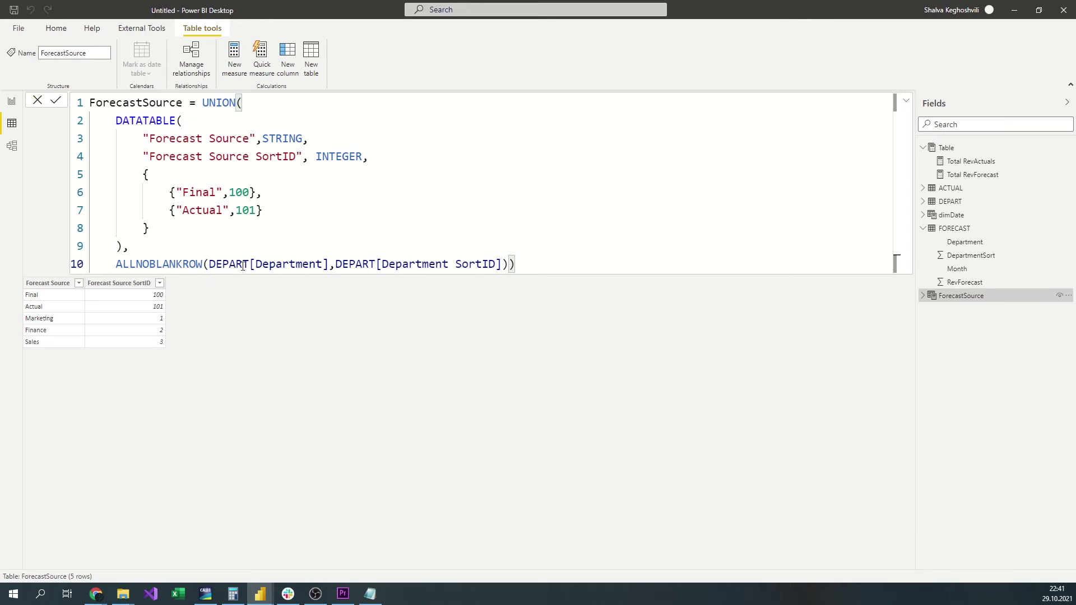
drag(257, 263, 475, 264)
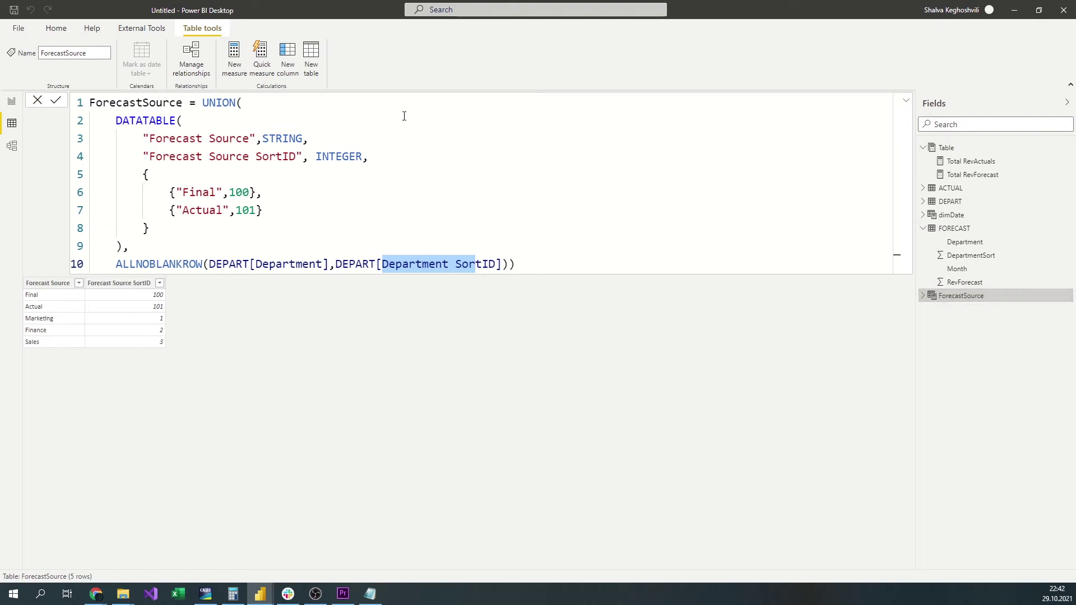
Create a calculated table Historical containing the values "Show" and "Hide"
click(311, 57)
drag(83, 102, 120, 102)
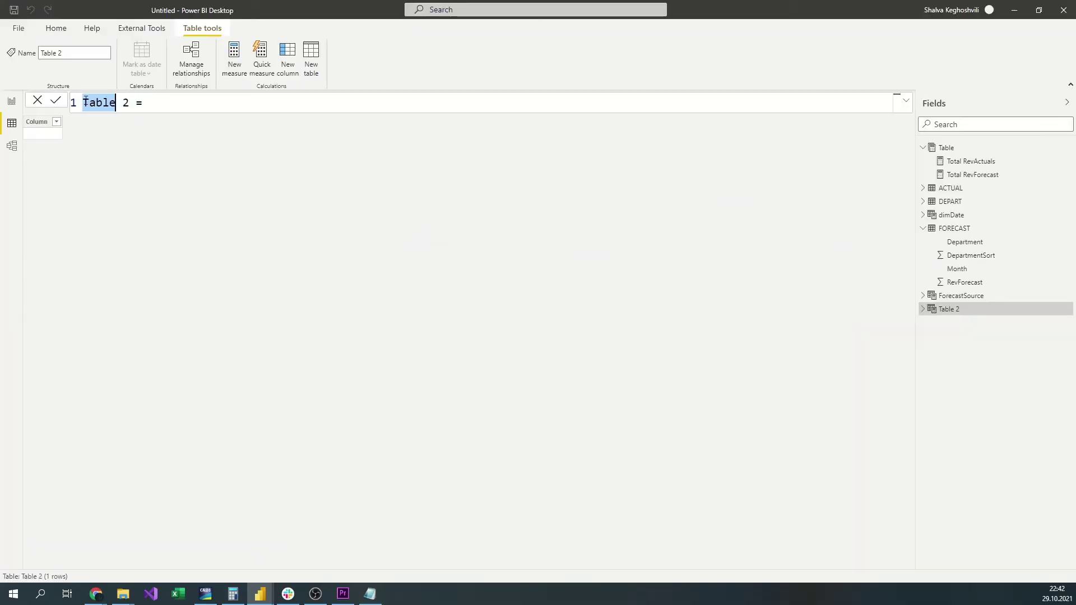
text(Historical)
key(End)
text({)
key(shift+Return)
text("Show","Hide")
key(Return)
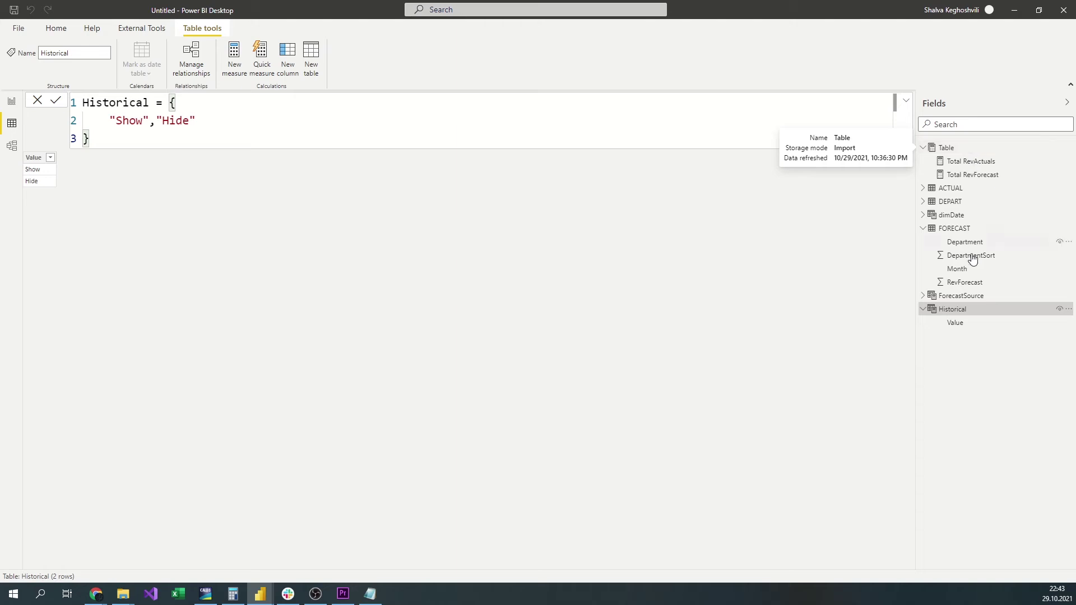
Start a measure Actual And FutureForecast with the variable LastSalesDate defined as CALCULATE(MAX(ACTUAL[Month]), REMOVEFILTERS())
click(960, 296)
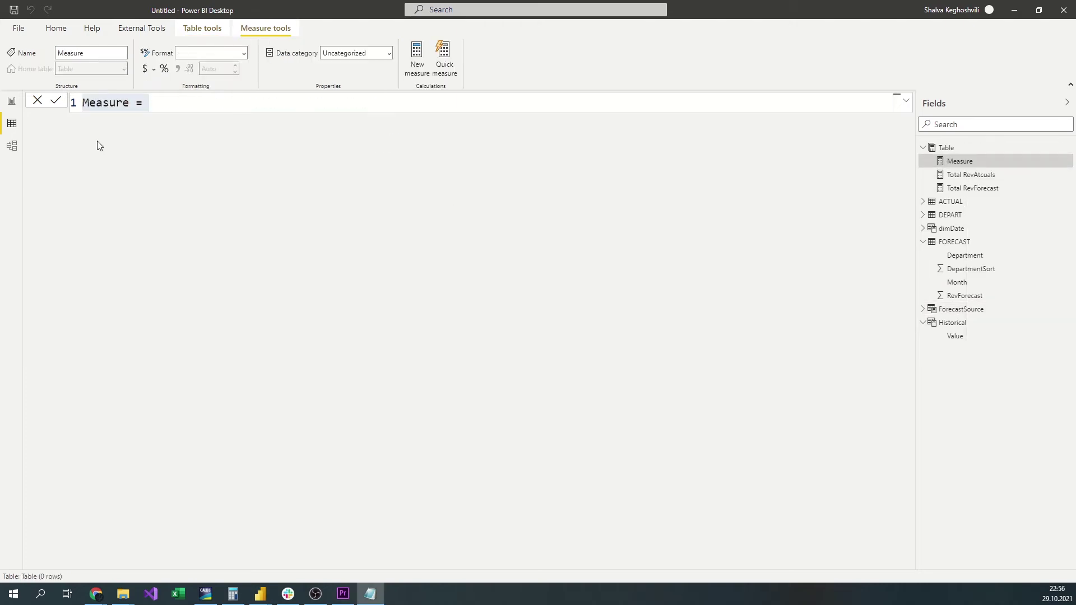
text(Actual And FutureForecast)
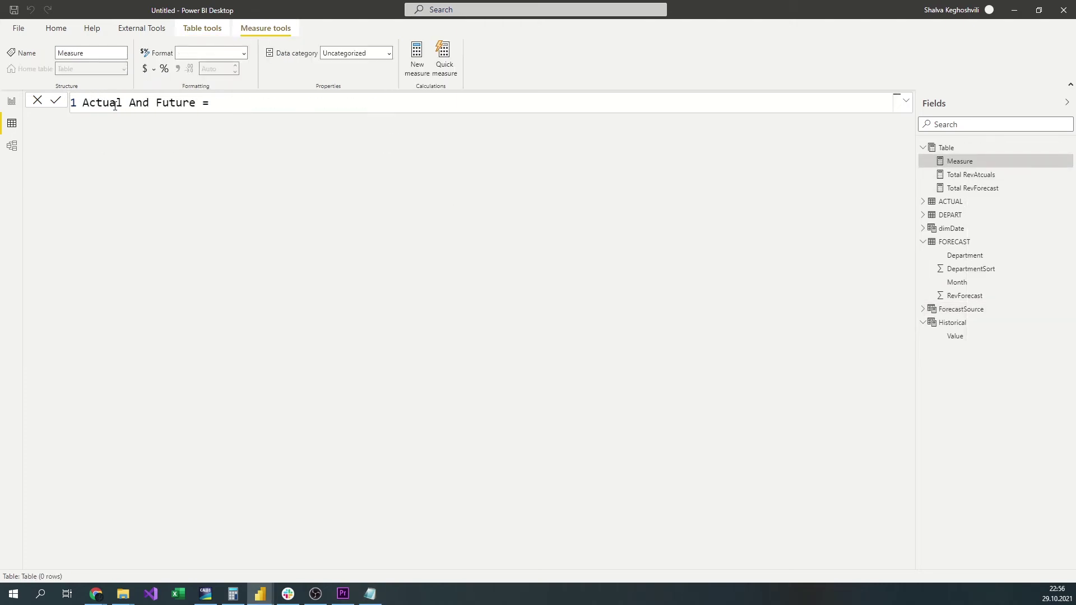
key(End)
key(shift+Return)
text(Var LastSalesDate=)
key(shift+Return)
text(Calculate(MAX(ACTUAL[Month]),)
key(shift+Return)
text(REMOVEFILTERS())
key(shift+Return)
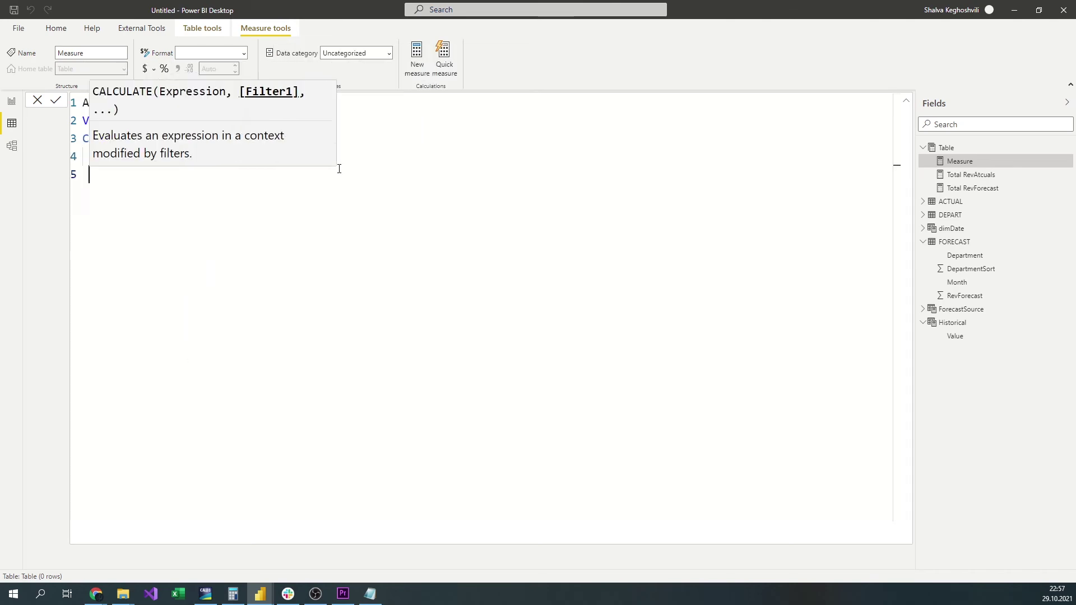
text())
key(shift+Return)
Define the variables Actuals as [Total RevAtcuals] and FUTUREFORECAST as CALCULATE([Total RevForecast], KEEPFILTERS(dimDate[Date]>LastSalesDate))
text(VAR Actuals='Table'[Total RevAtcuals])
key(shift+Return)
text(VAR FUTUREFORECAST =)
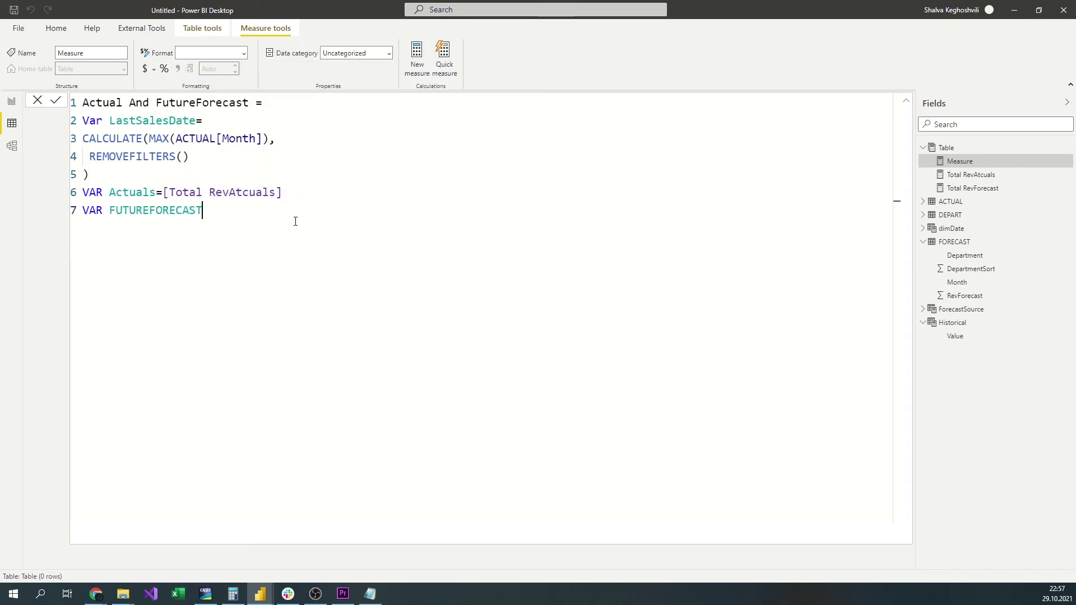
key(shift+Return)
text(CALCULATE()
key(shift+Return)
text([total RevForecast],)
key(shift+Return)
text(KEEPFILTERS(dimDate[Date]>LastSalesDate))
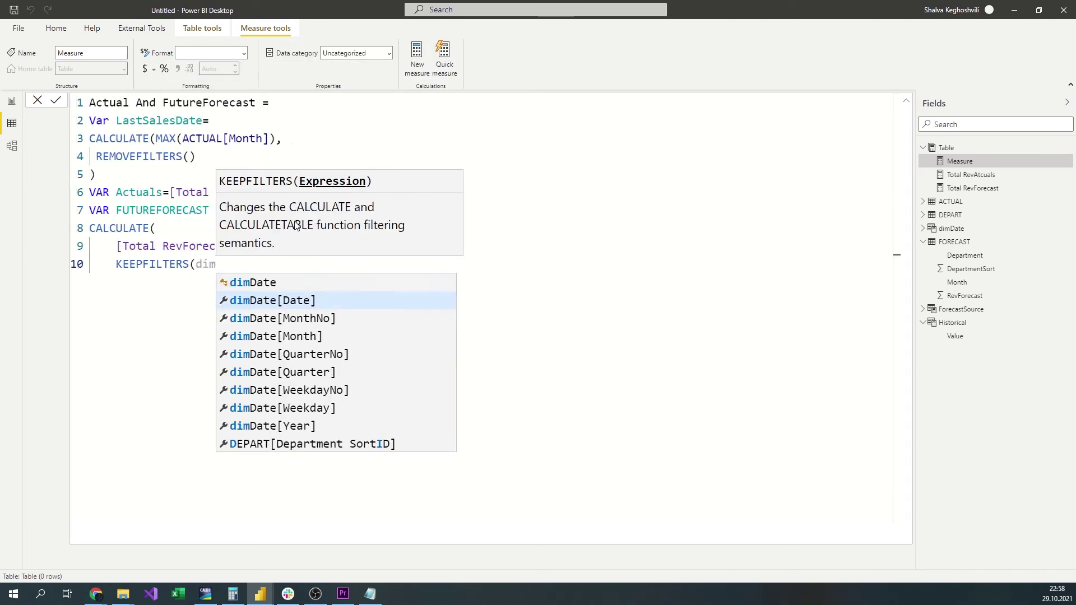
key(shift+Return)
text())
key(shift+Return)
Begin the variable Result with an IF that tests SELECTEDVALUE(Historical[Value])="Show"
text(VAR Result=)
key(shift+Return)
text(IF()
key(shift+Return)
text(SELECTEDVALUE(Historical[Value]),)
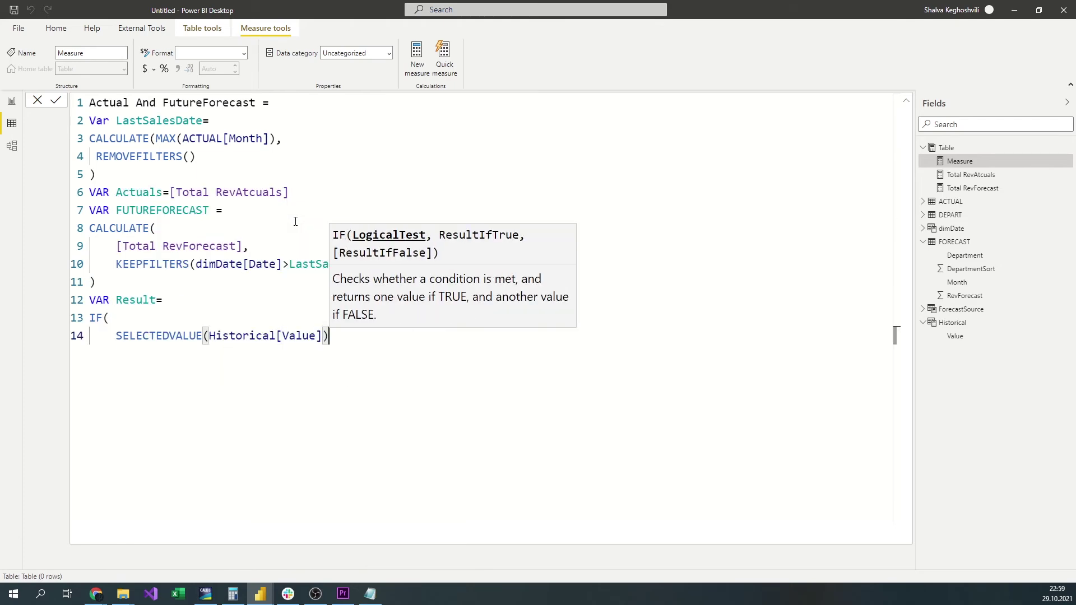
key(shift+Return)
Add a nested IF that gives Actuals when SELECTEDVALUE(ForecastSource[Forecast Source])="Actual" and otherwise [Total RevForecast]
text(IF()
key(shift+Return)
text(SELECTEDVALUE(forecastSource[Forecast Source])="Actual",)
key(shift+Return)
text(Actuals,)
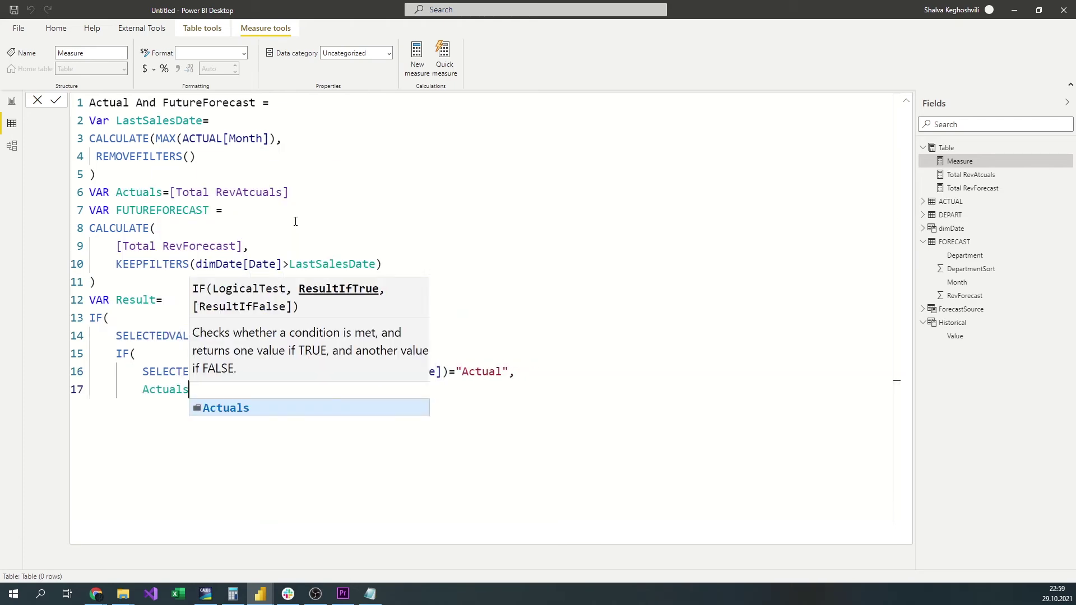
key(shift+Return)
text('Table'[Total RevForecast])
key(shift+Return)
text(),)
key(shift+Return)
Finish Result with Actuals+FUTUREFORECAST as the alternative, return Result, put MAX(ACTUAL[Month]) on its own line and commit the measure
text(Actuals+FUTUREFORECAST)
key(shift+Return)
text())
key(shift+Return)
text(Return)
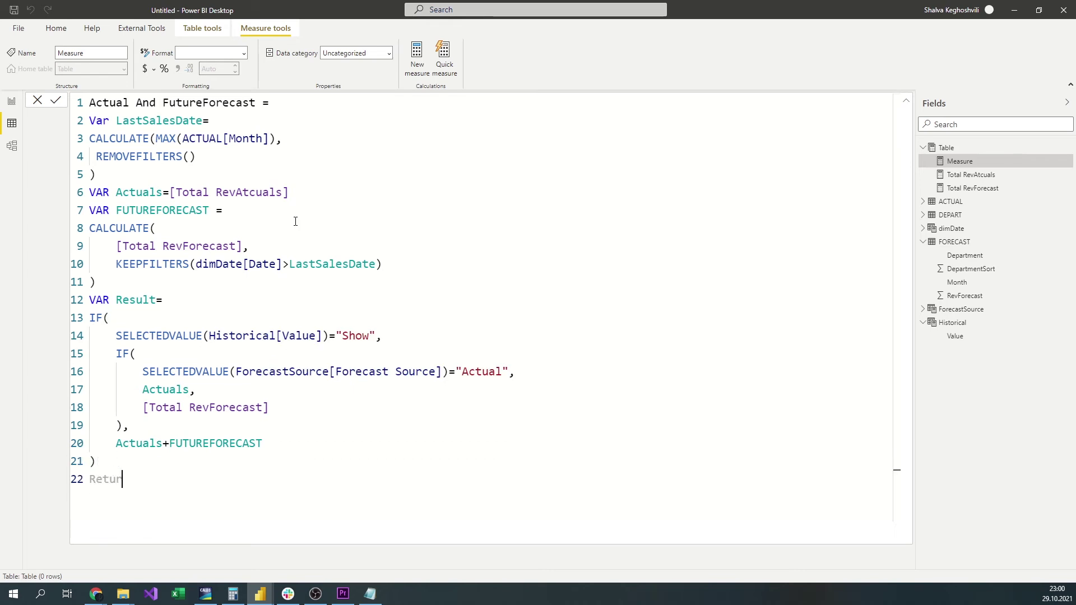
key(shift+Return)
text(Result)
click(156, 136)
key(shift+Return)
click(56, 101)
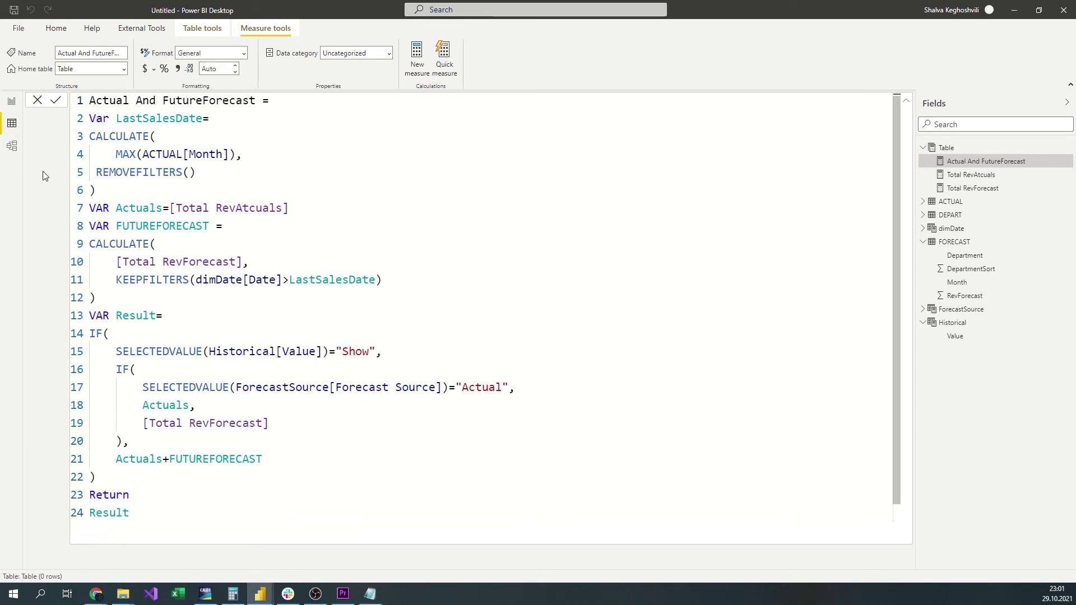
Place the ForecastSource table below FORECAST in the model diagram and link its Forecast Source column to FORECAST's Department
click(12, 146)
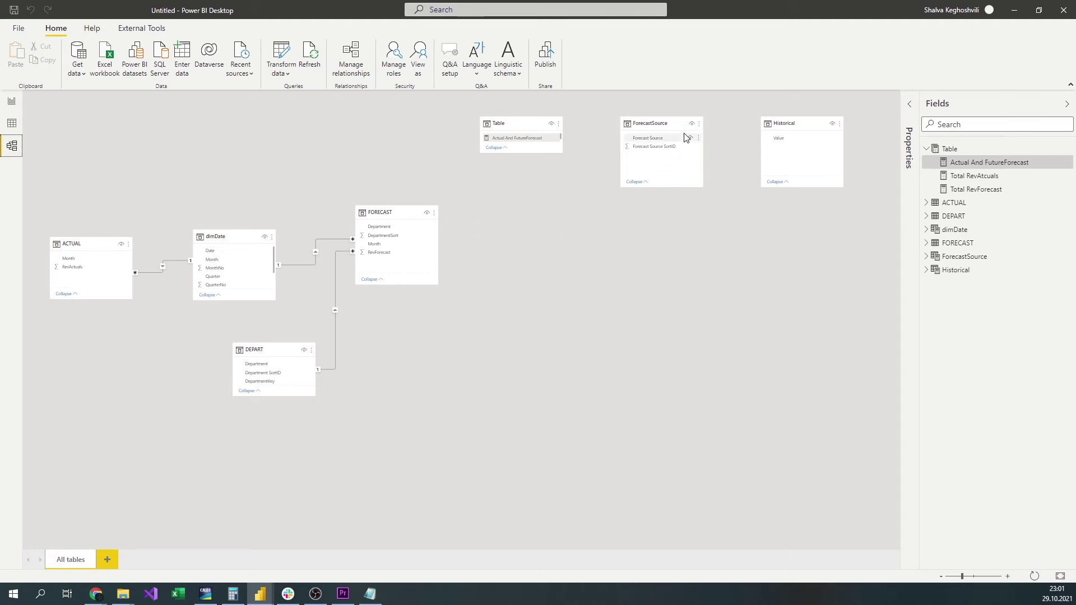
drag(655, 128, 477, 309)
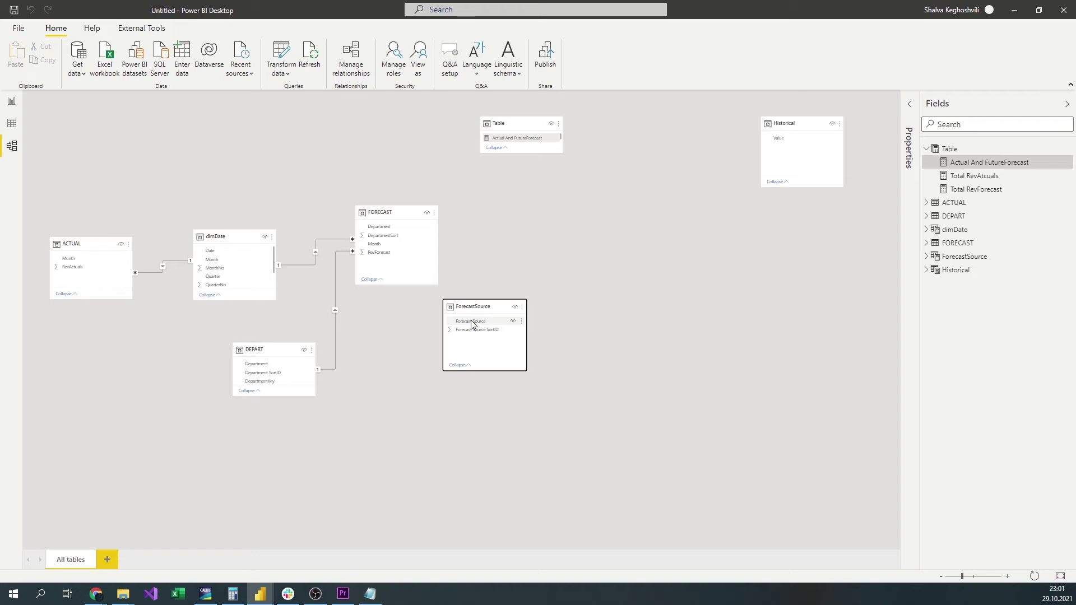
drag(472, 324, 384, 226)
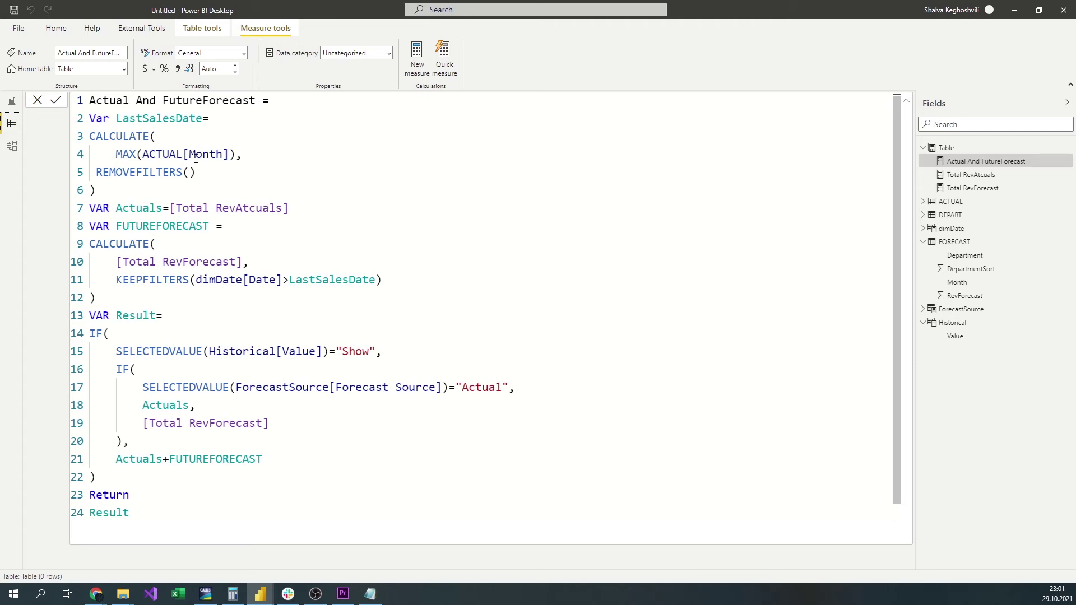
Examine the measure's LastSalesDate and Actuals variables against the dates in ACTUAL's Month column
drag(90, 118, 97, 190)
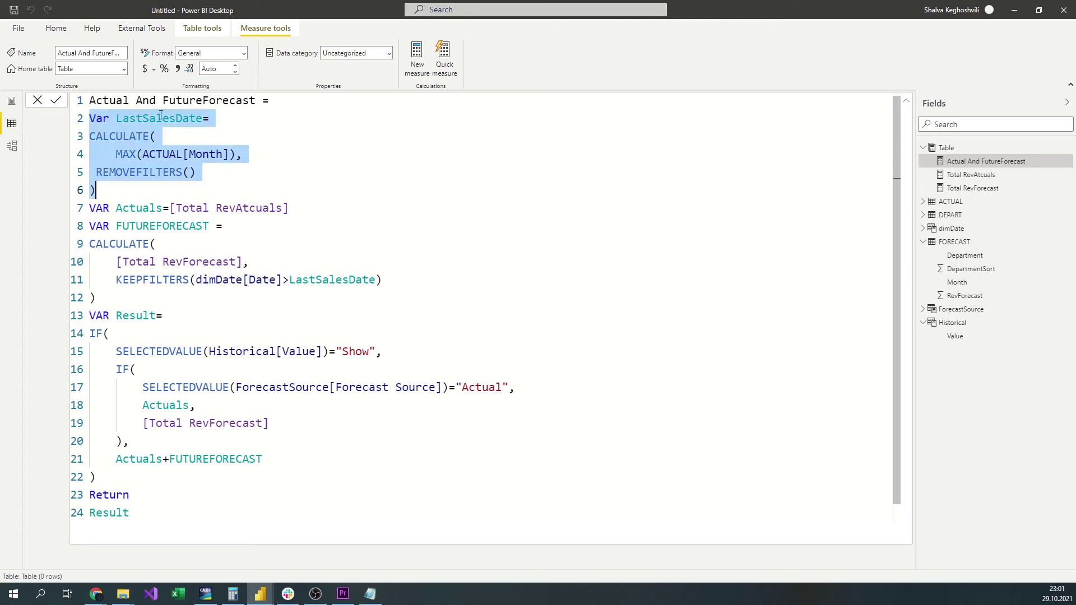
click(956, 202)
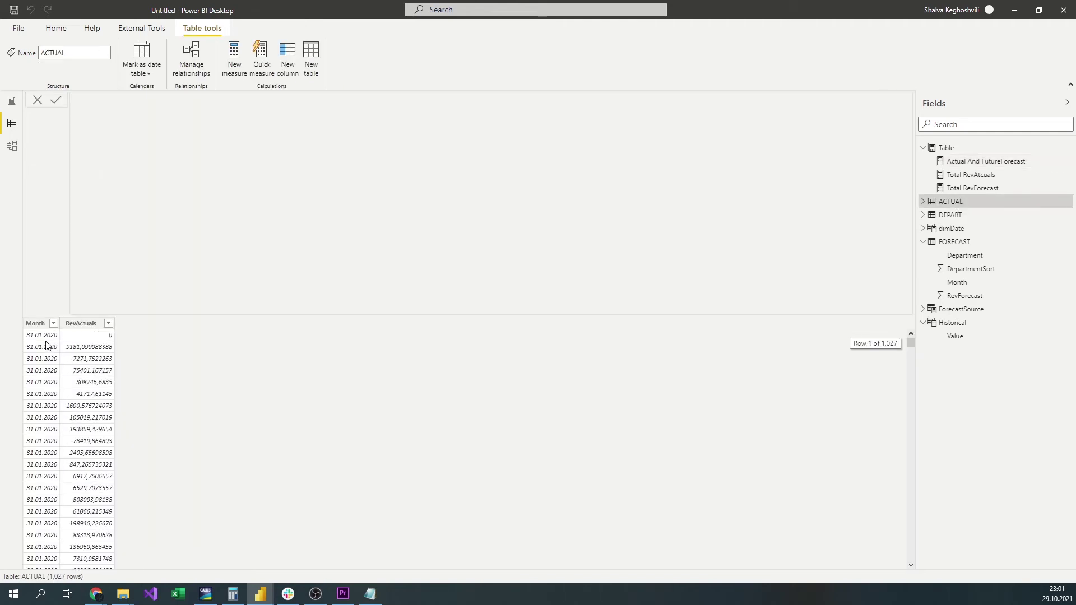
click(53, 323)
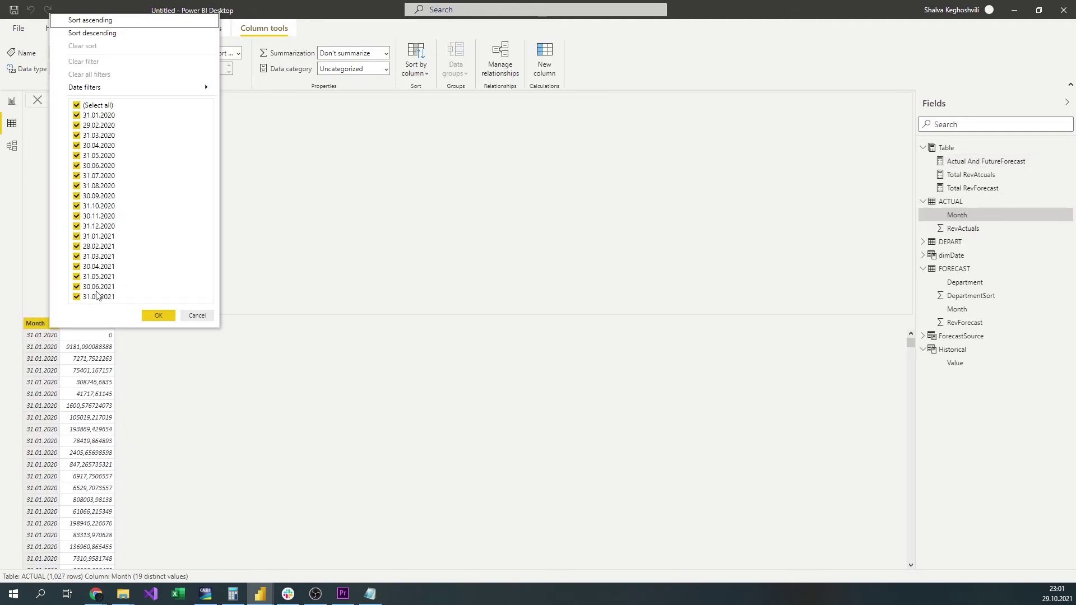
click(986, 162)
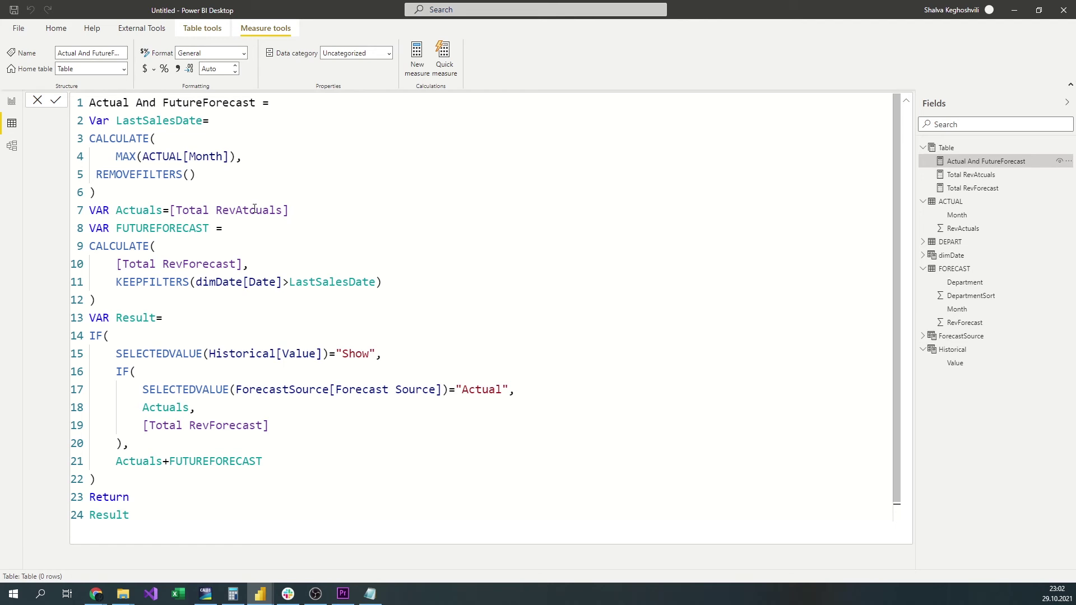
click(986, 178)
click(985, 162)
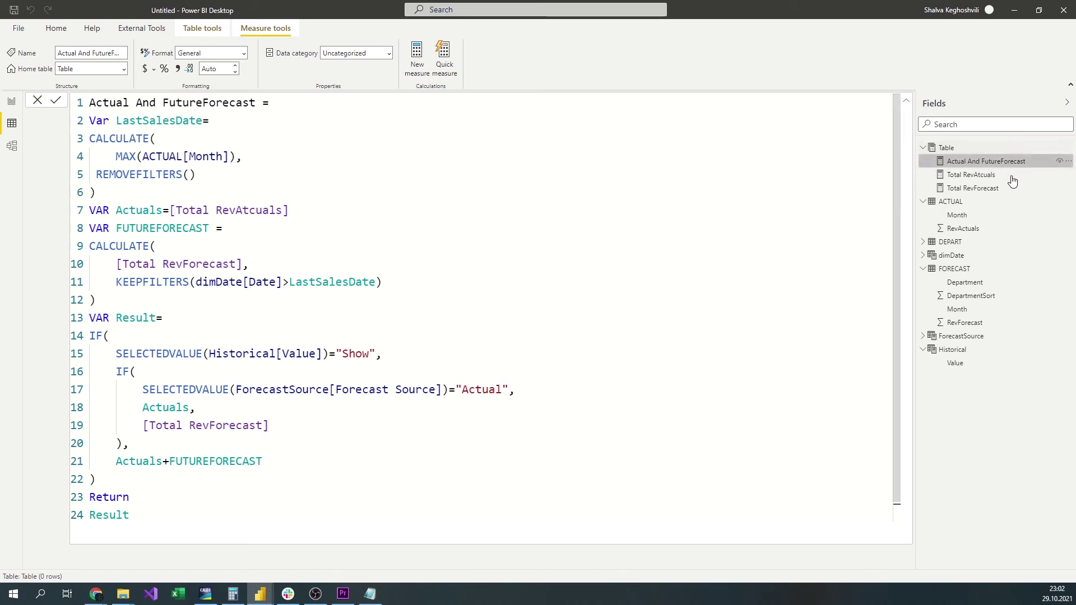
click(958, 215)
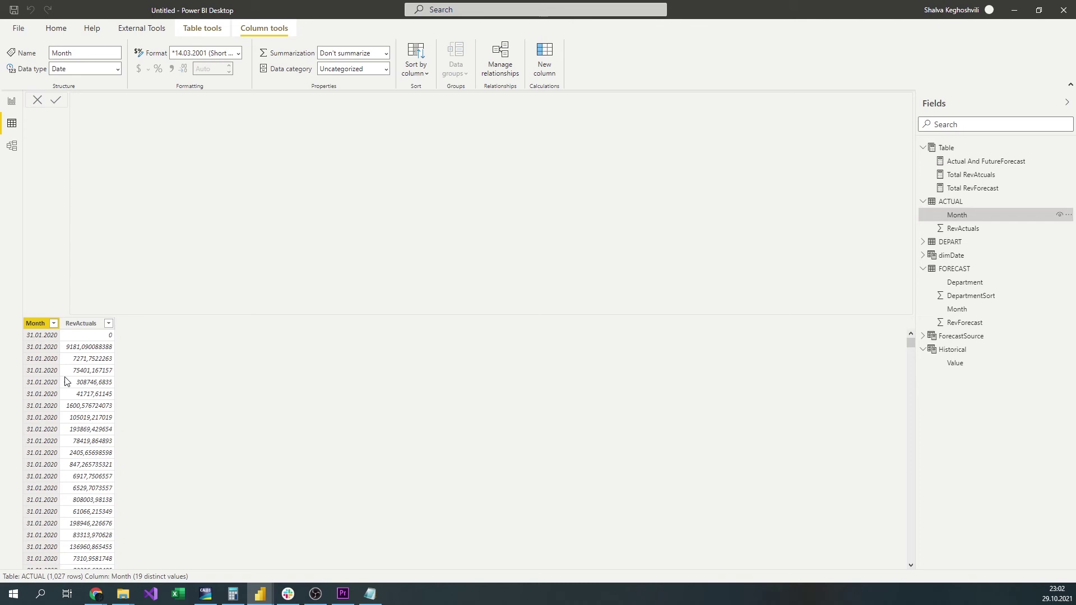
click(53, 324)
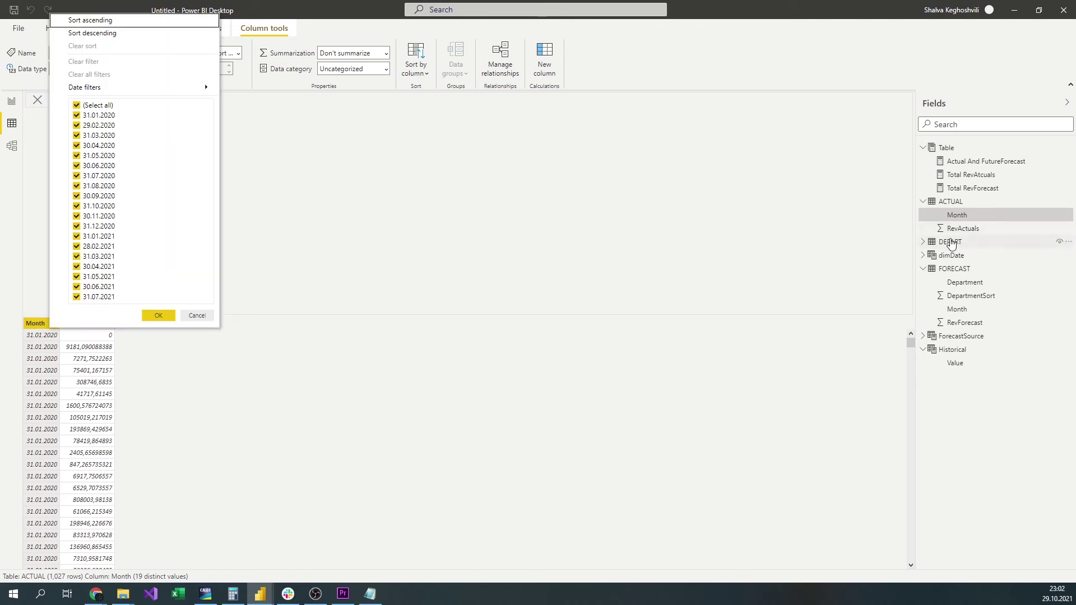
Examine the FUTUREFORECAST variable of Actual And FutureForecast against the dates in FORECAST's Month column
click(975, 162)
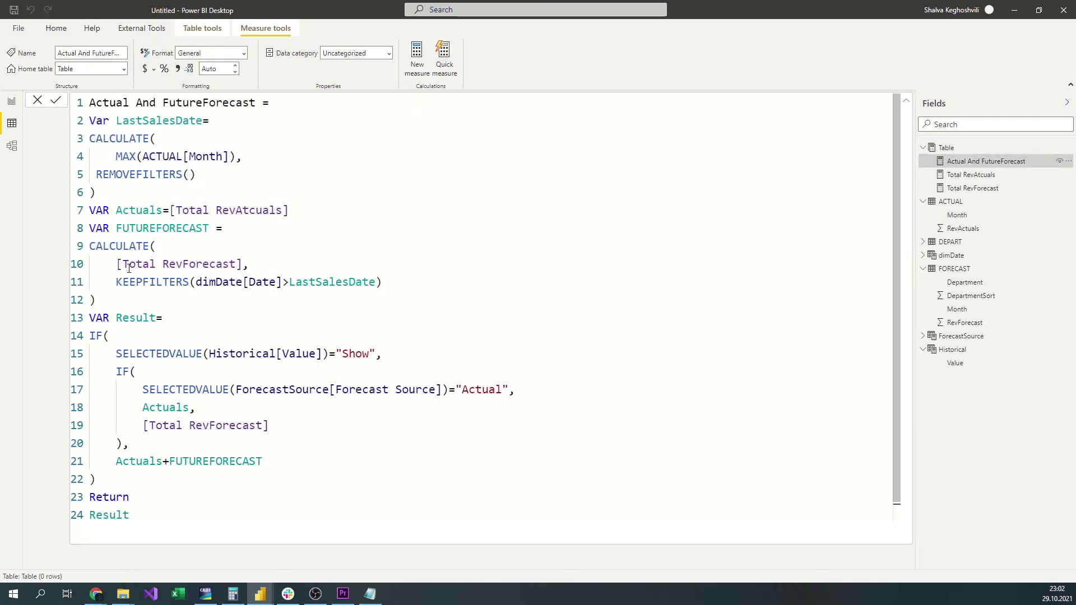
drag(152, 296, 90, 231)
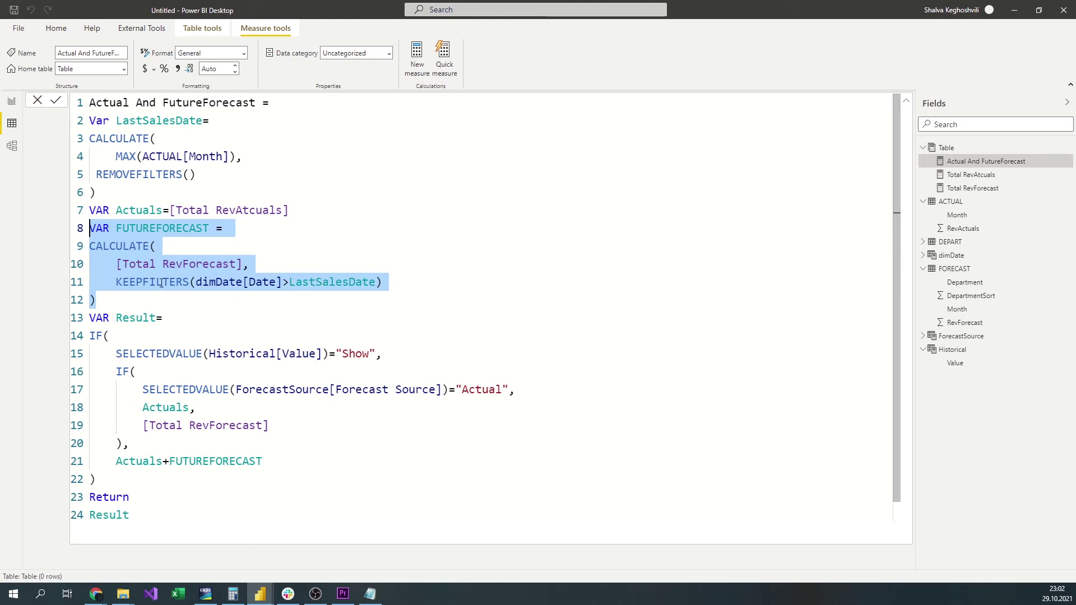
click(182, 263)
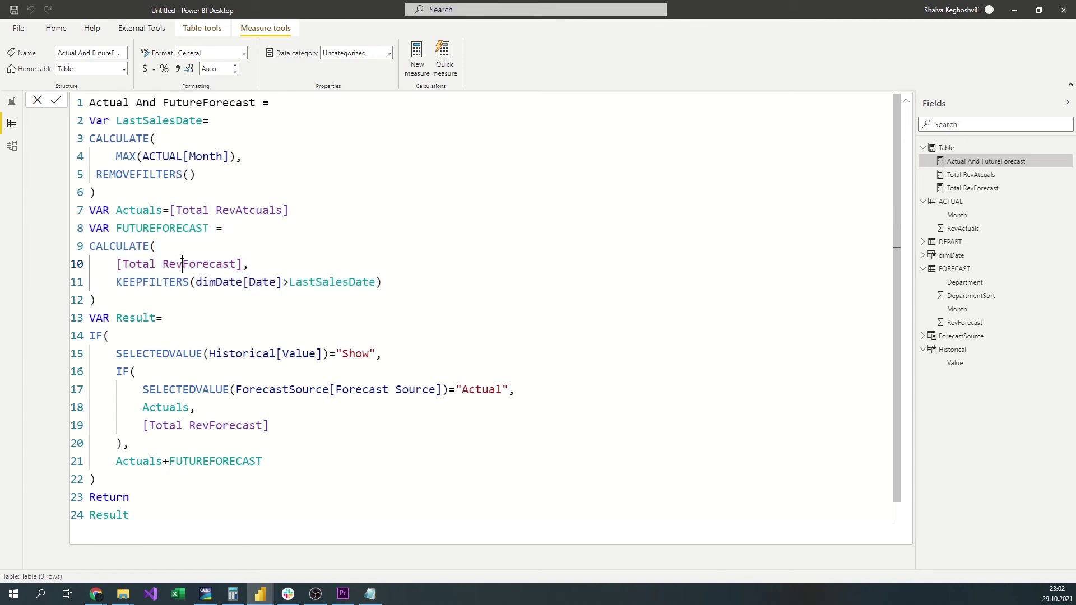
drag(246, 265, 102, 265)
click(954, 269)
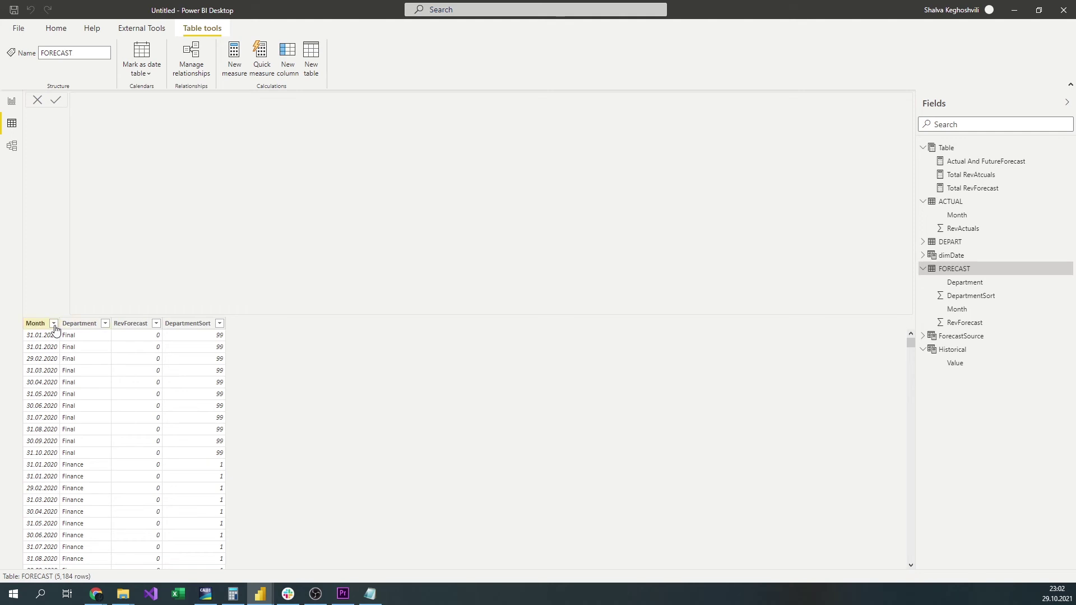
click(54, 324)
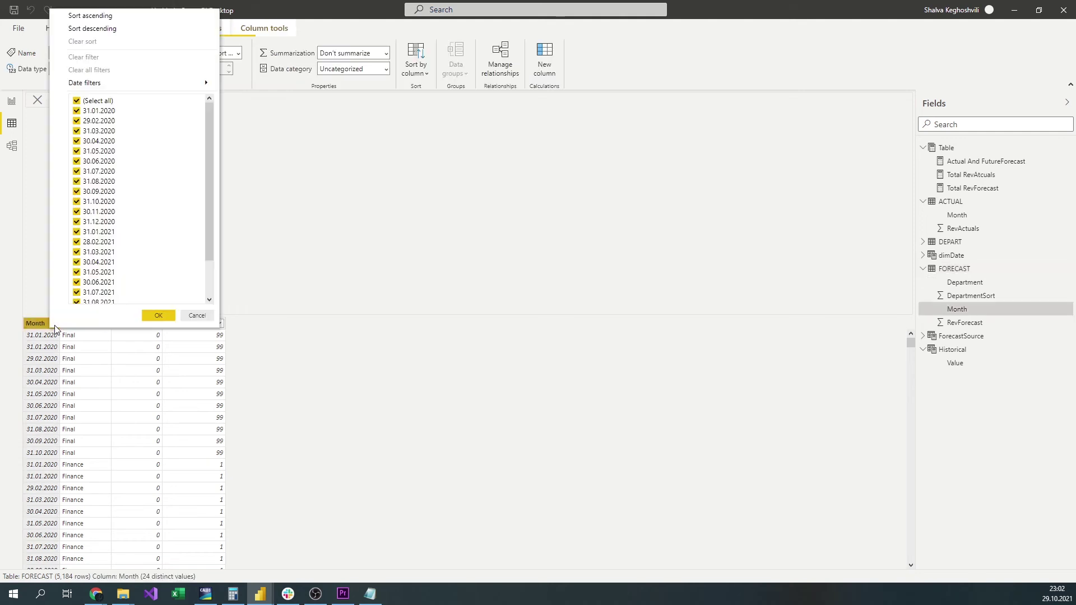
scroll(109, 242, down, 3)
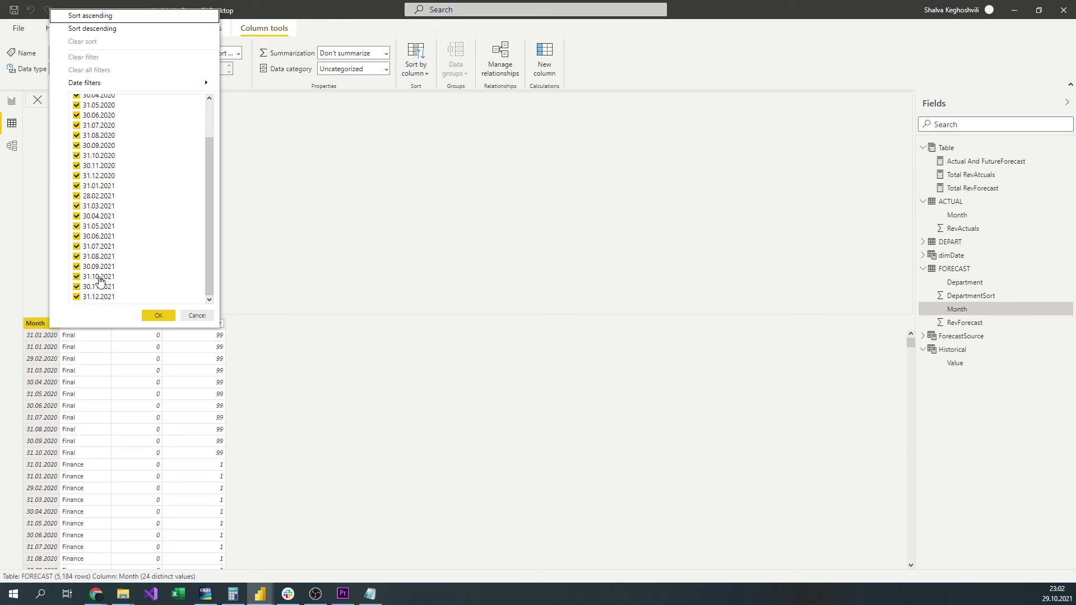
click(977, 163)
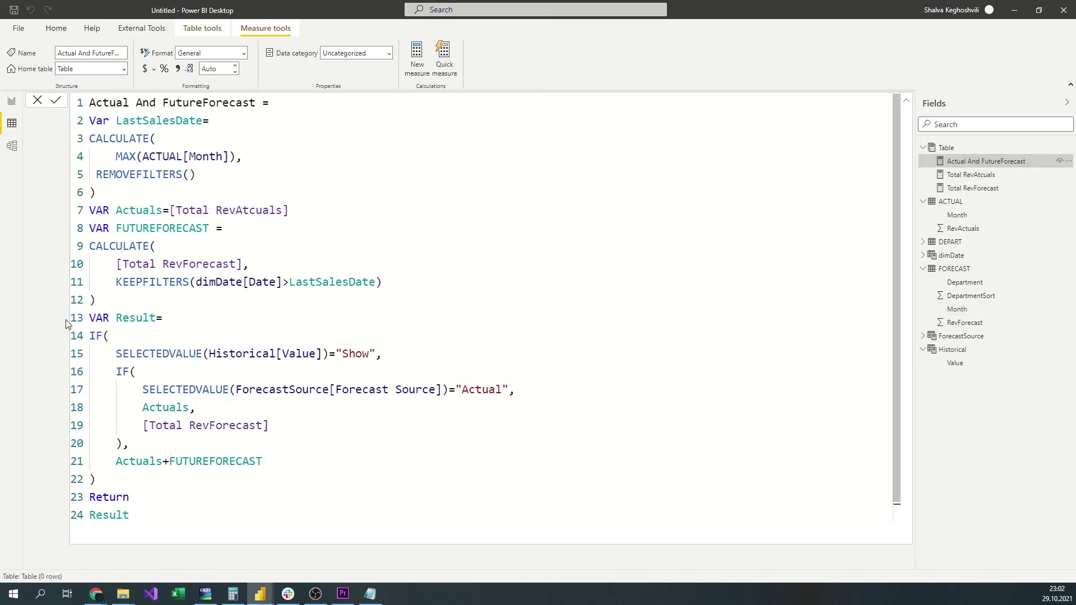
drag(118, 307, 72, 230)
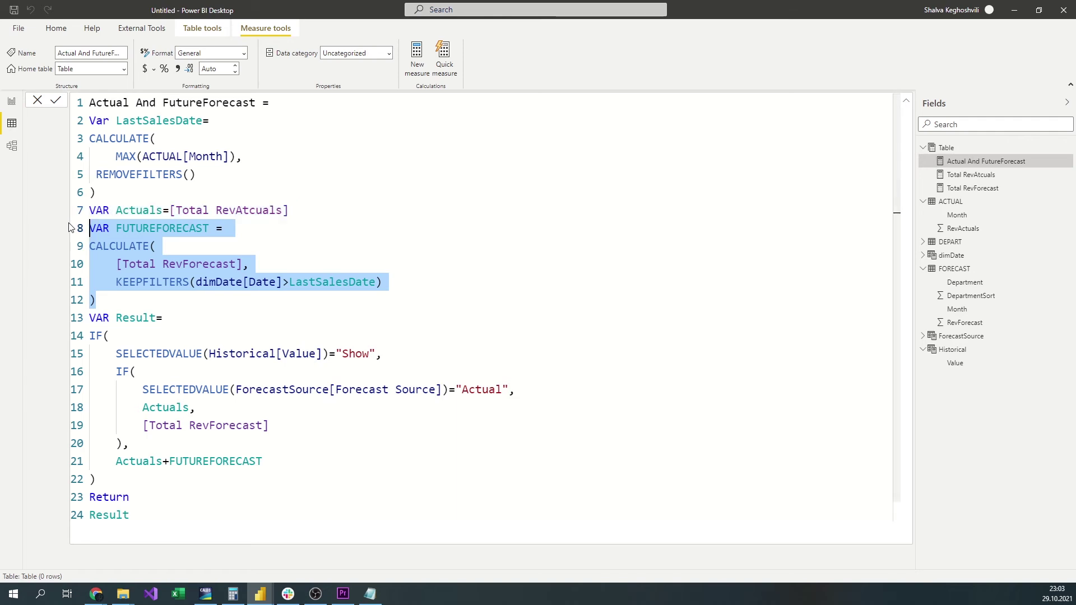
Examine the Result variable's outer IF condition for Show against the Value column of the Historical table
drag(144, 340, 91, 320)
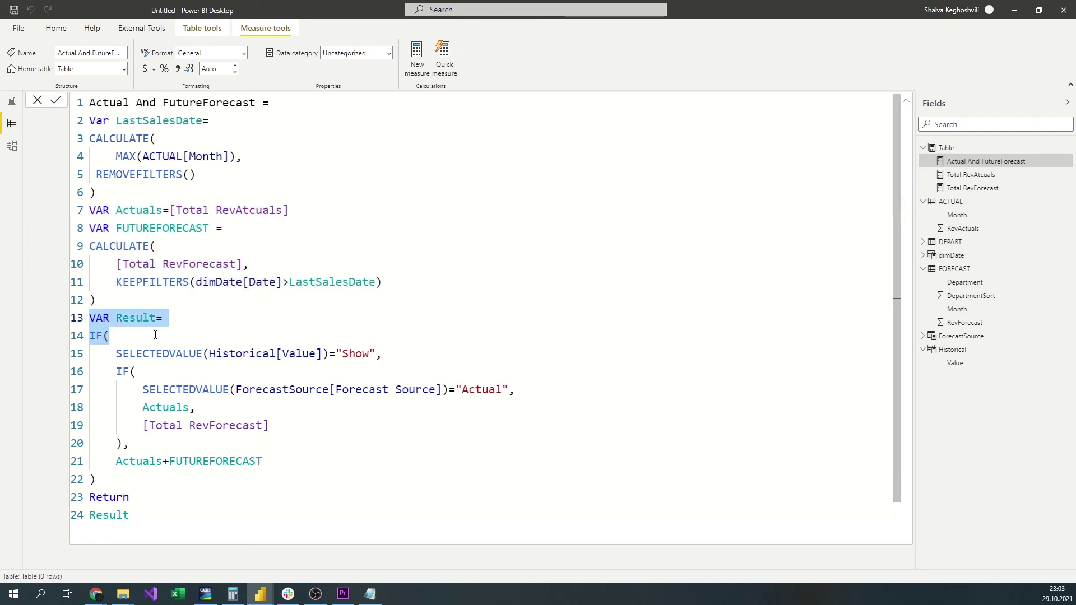
click(148, 318)
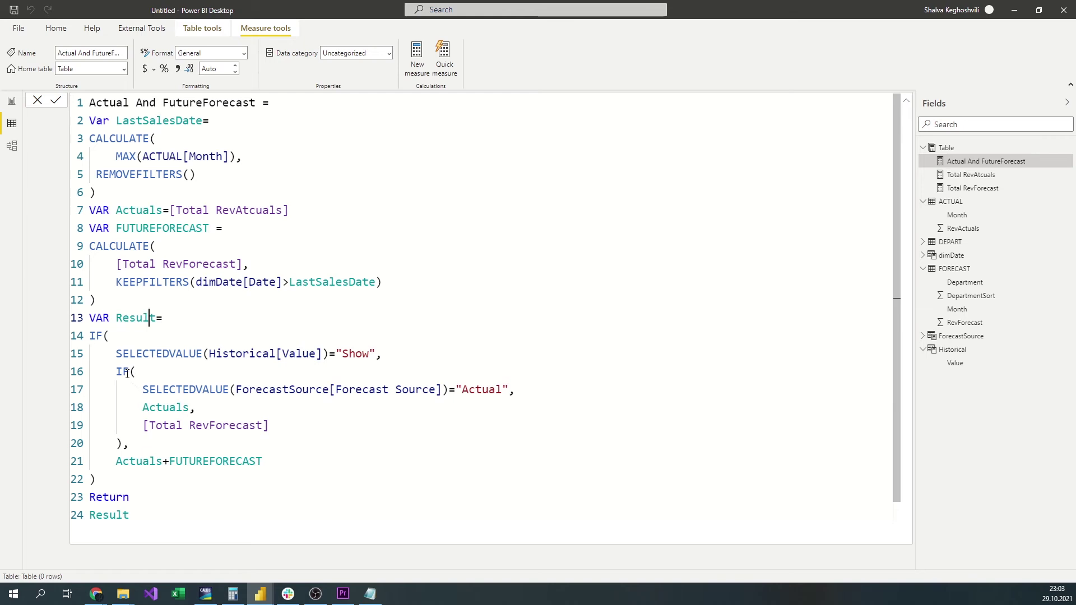
drag(118, 353, 375, 353)
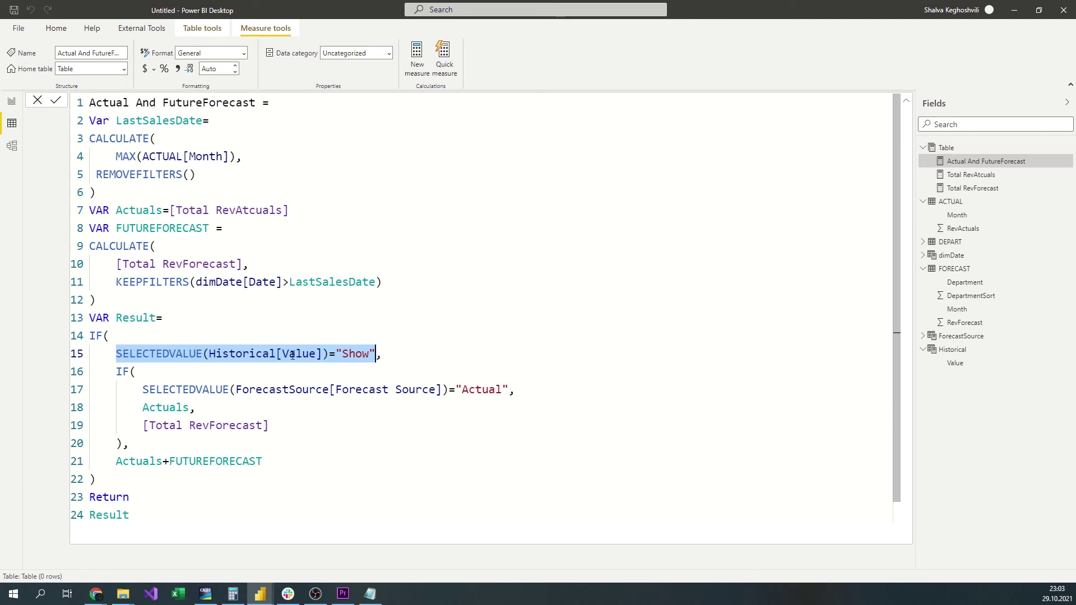
click(960, 364)
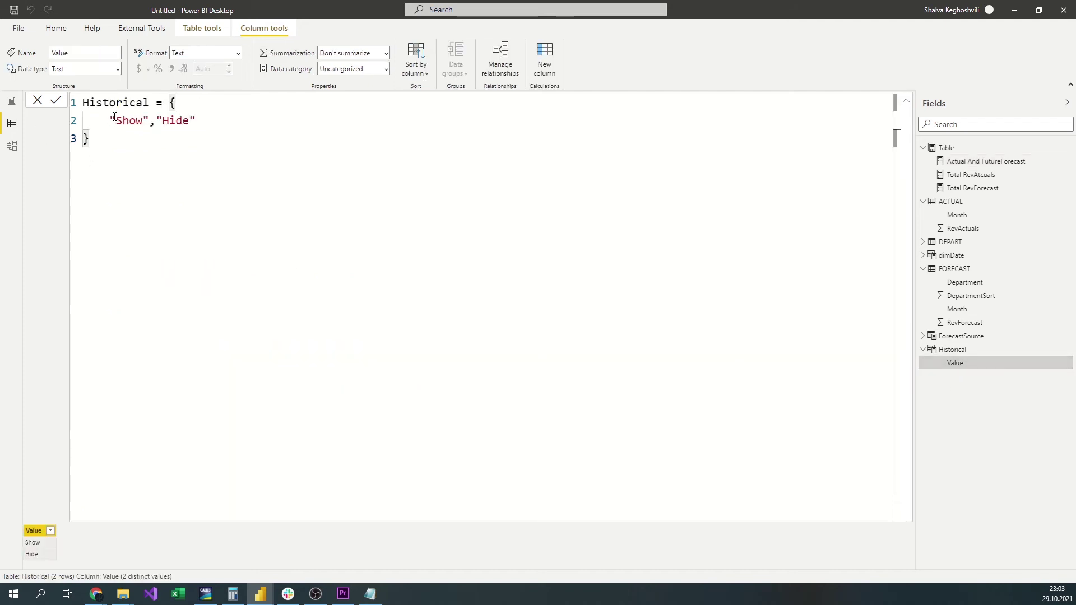
click(962, 161)
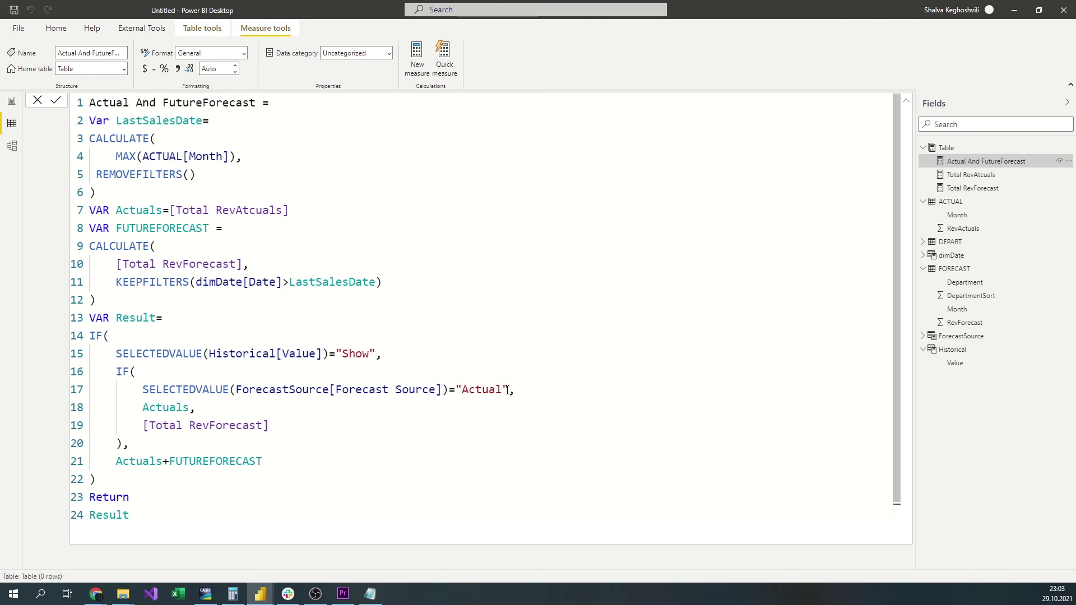
Examine Result's inner IF on Forecast Source, its Actuals and Total RevForecast branches, the Actuals+FUTUREFORECAST alternative and the returned Result
drag(509, 391, 142, 390)
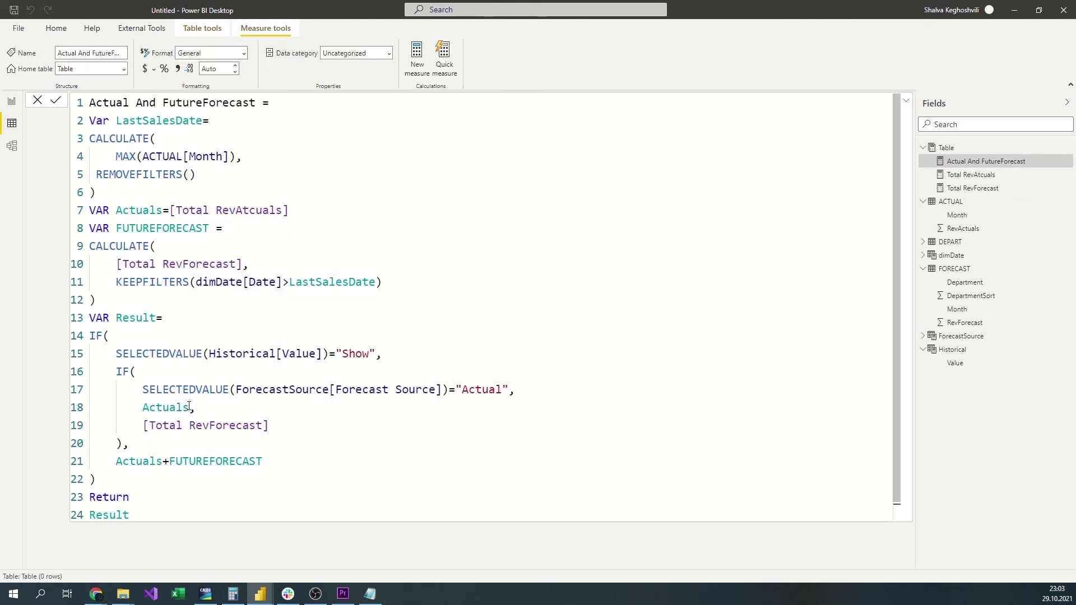
drag(189, 406, 138, 405)
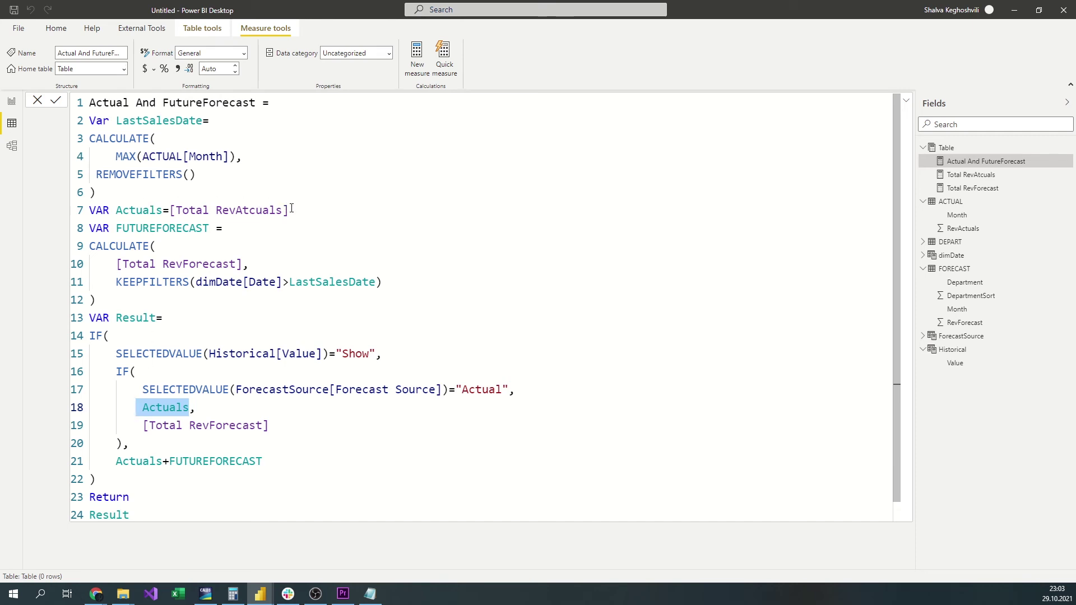
drag(290, 210, 88, 211)
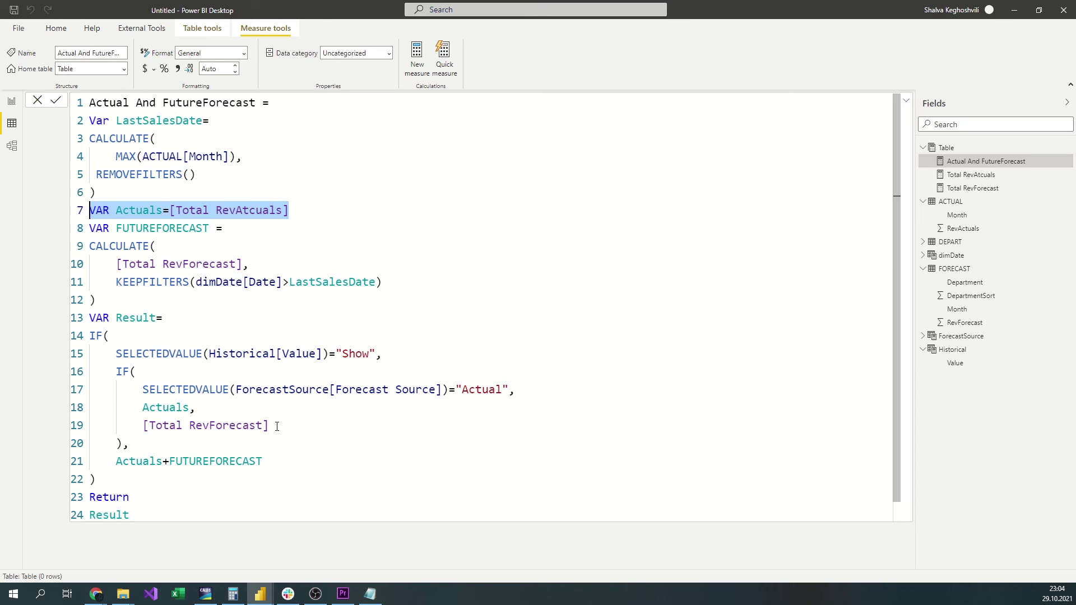
drag(289, 428, 125, 424)
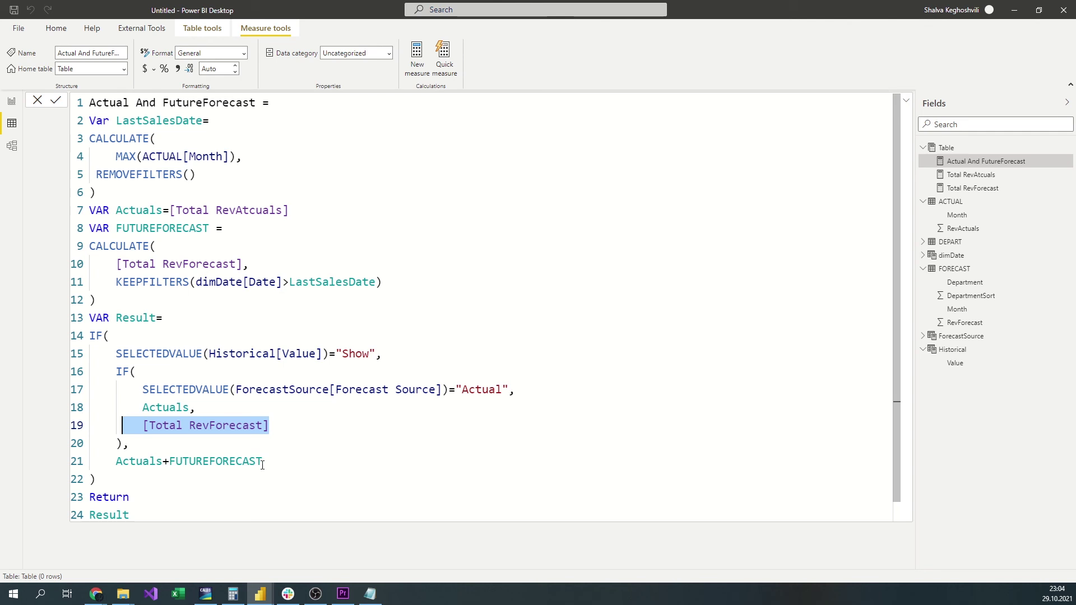
drag(263, 463, 116, 463)
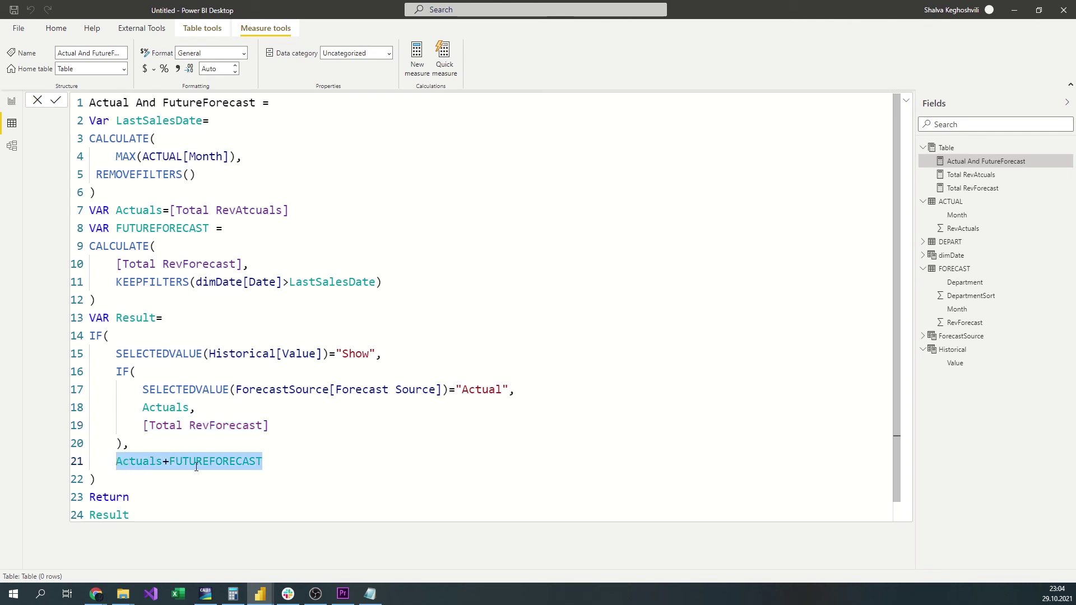
click(127, 517)
key(Return)
click(182, 496)
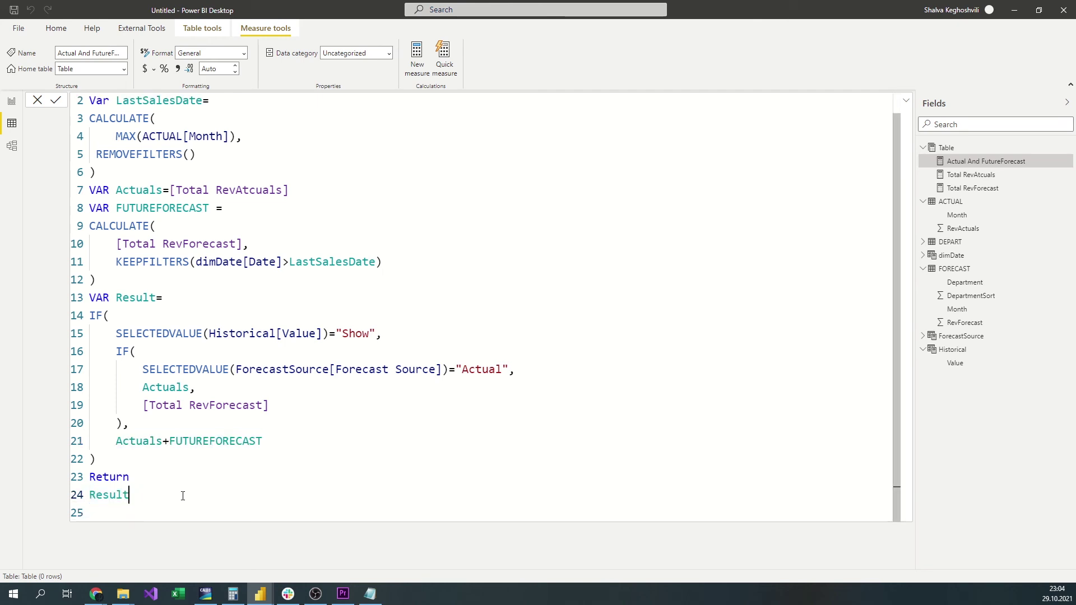
Review the report page's Value slicer, its Historical source field and its general formatting with the Horizontal orientation
click(11, 107)
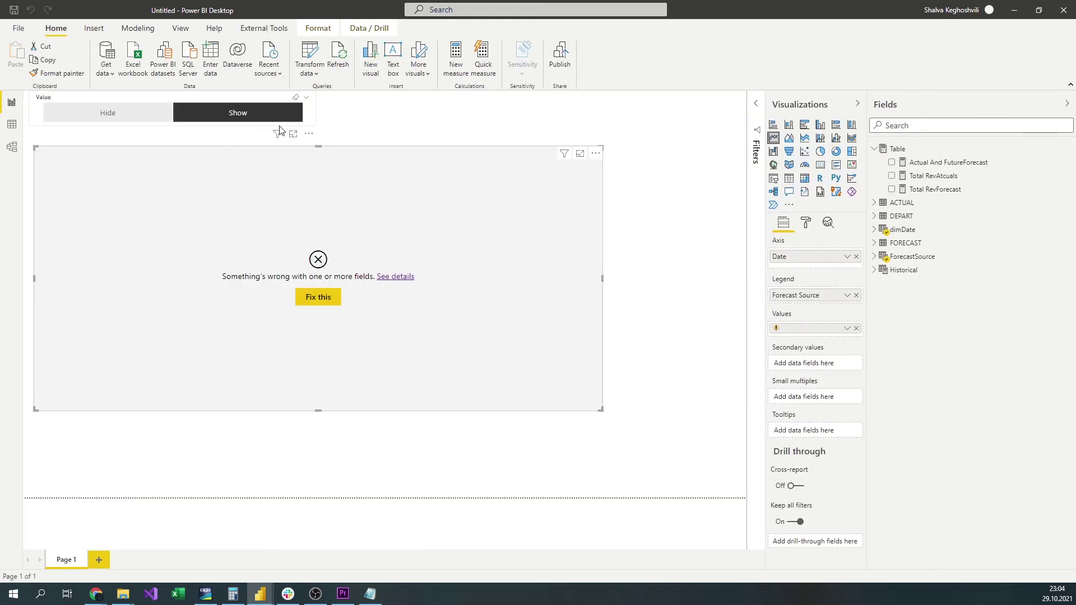
click(280, 131)
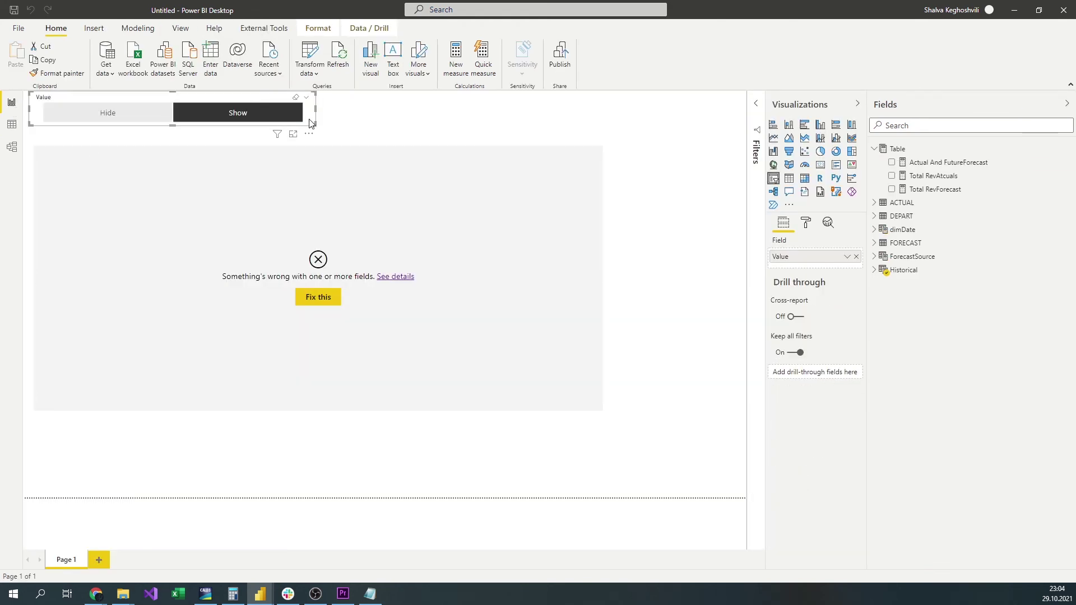
click(886, 273)
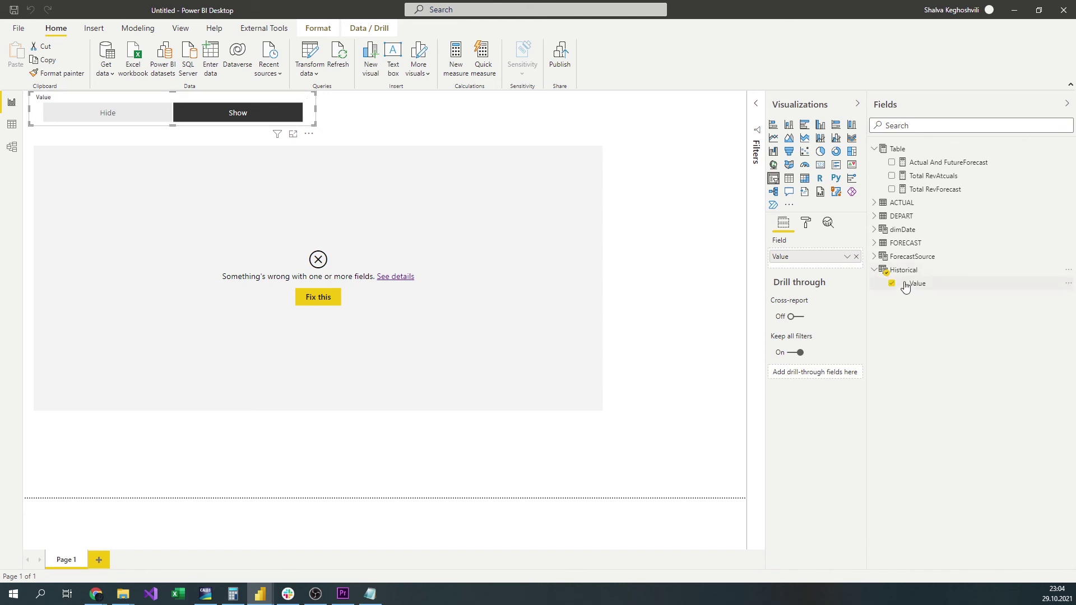
click(805, 222)
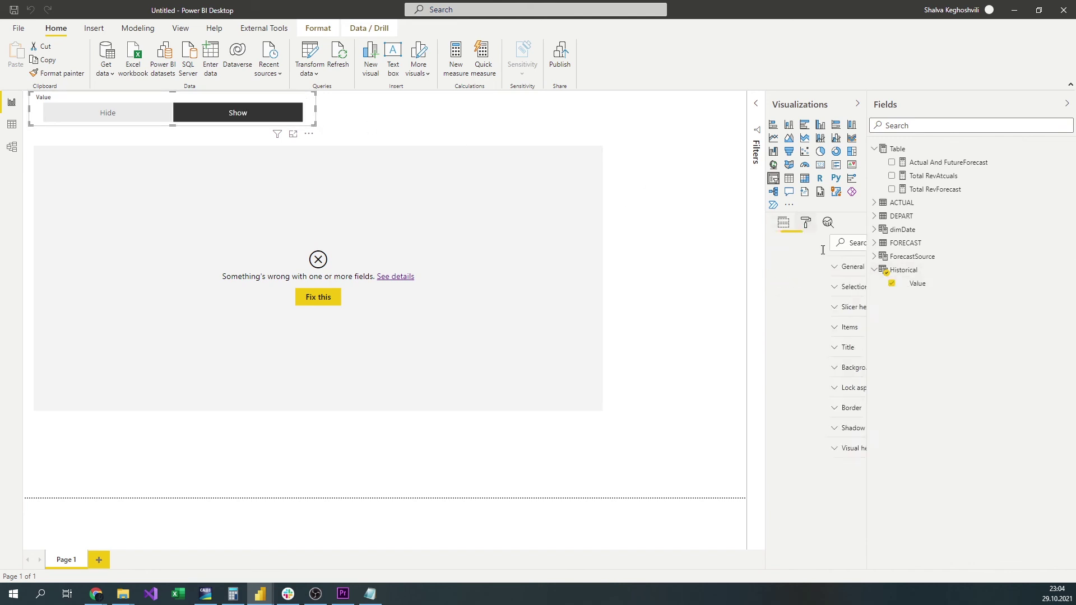
click(792, 268)
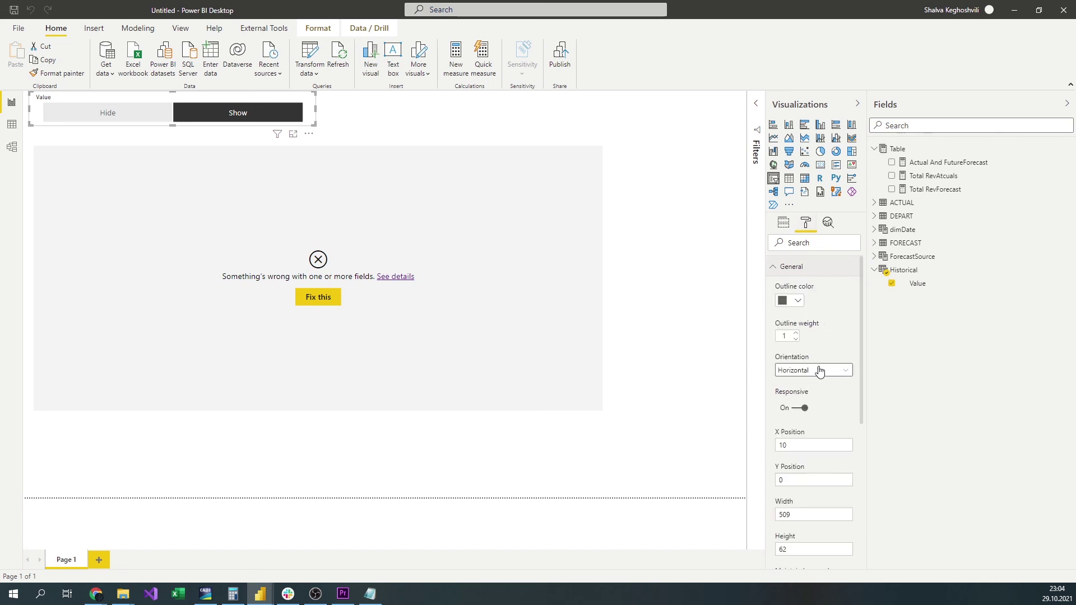
click(378, 136)
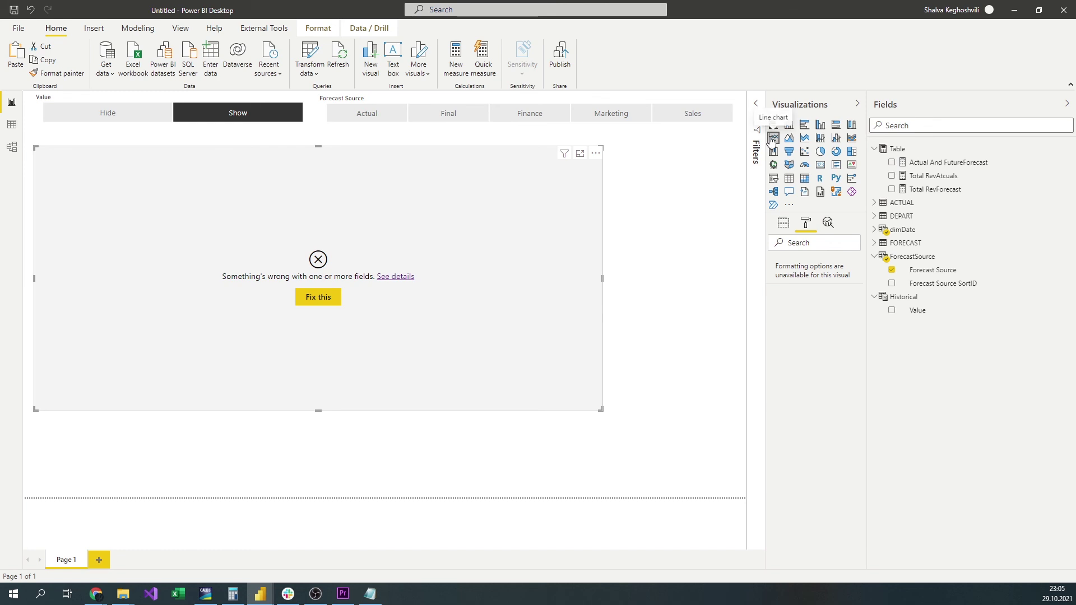
Add Actual And FutureForecast as the line chart's values and Forecast Source as its legend
click(902, 163)
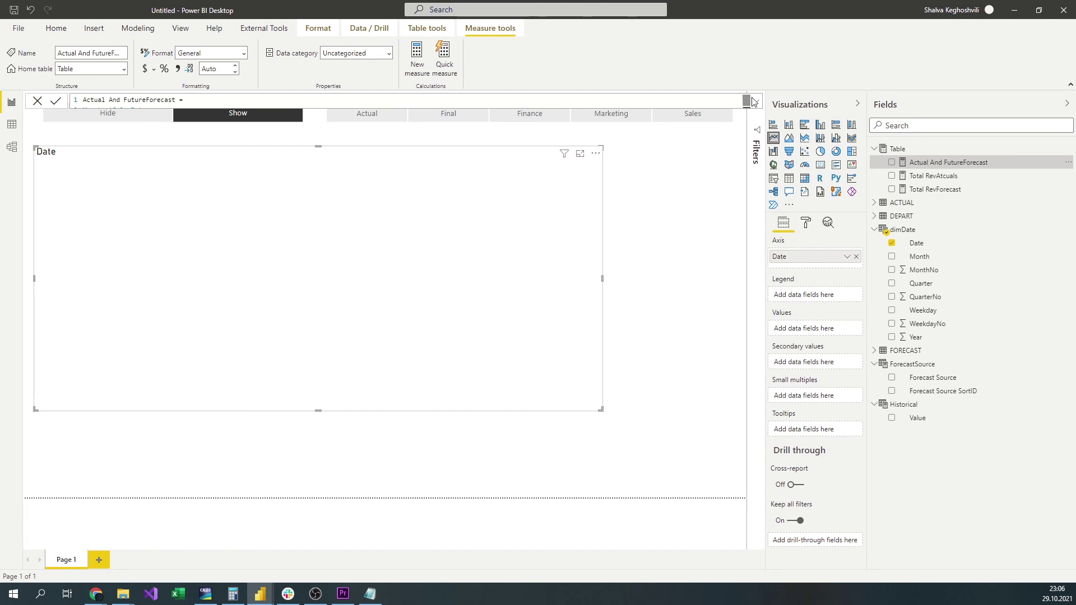
click(754, 102)
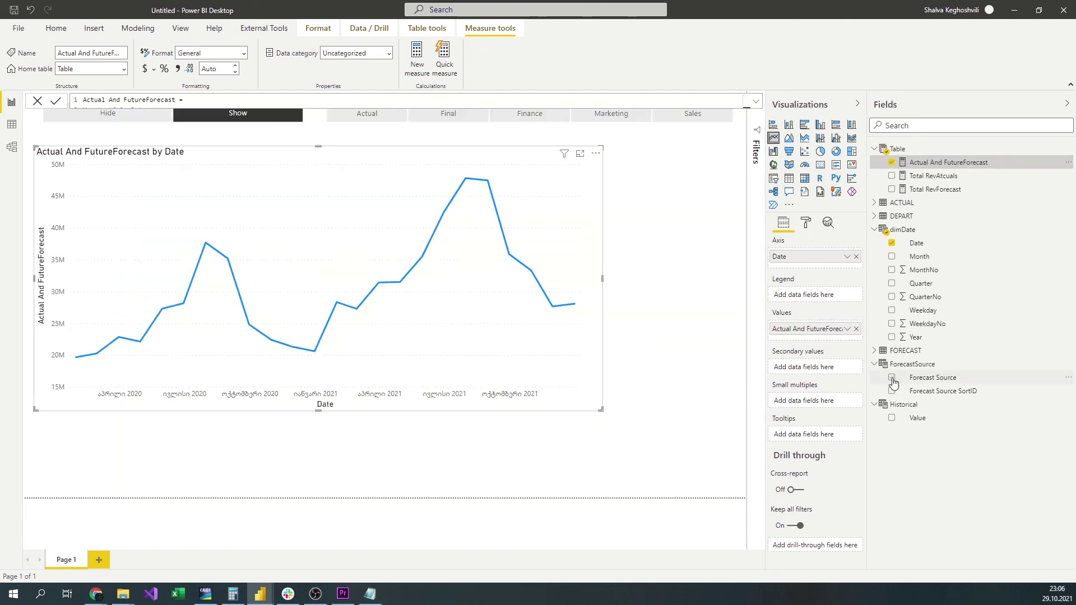
click(892, 379)
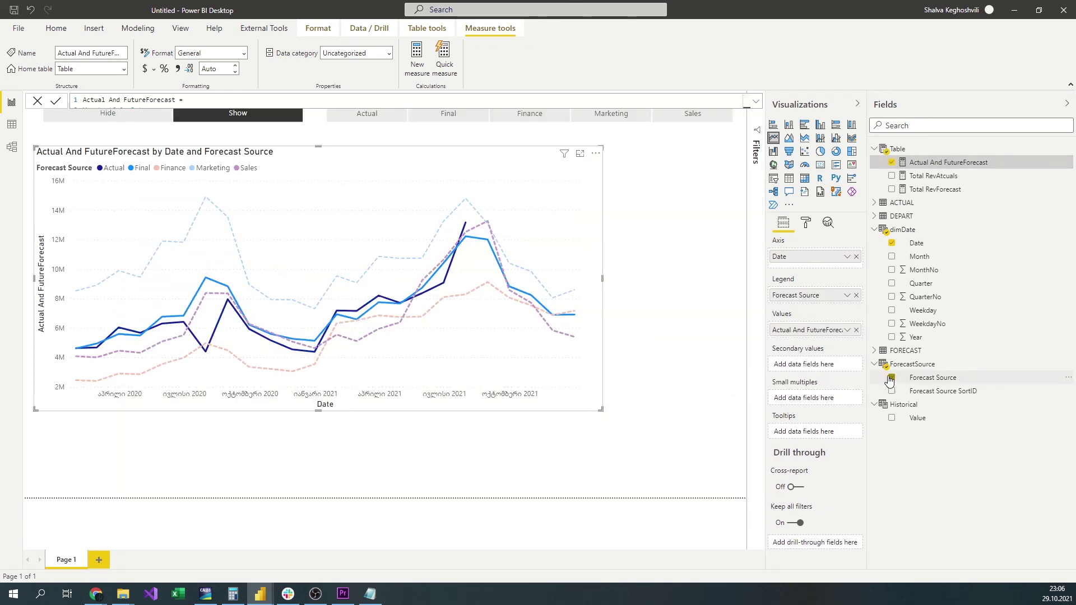
Sort the ForecastSource table's Forecast Source column by Forecast Source SortID and return to the report page
click(11, 126)
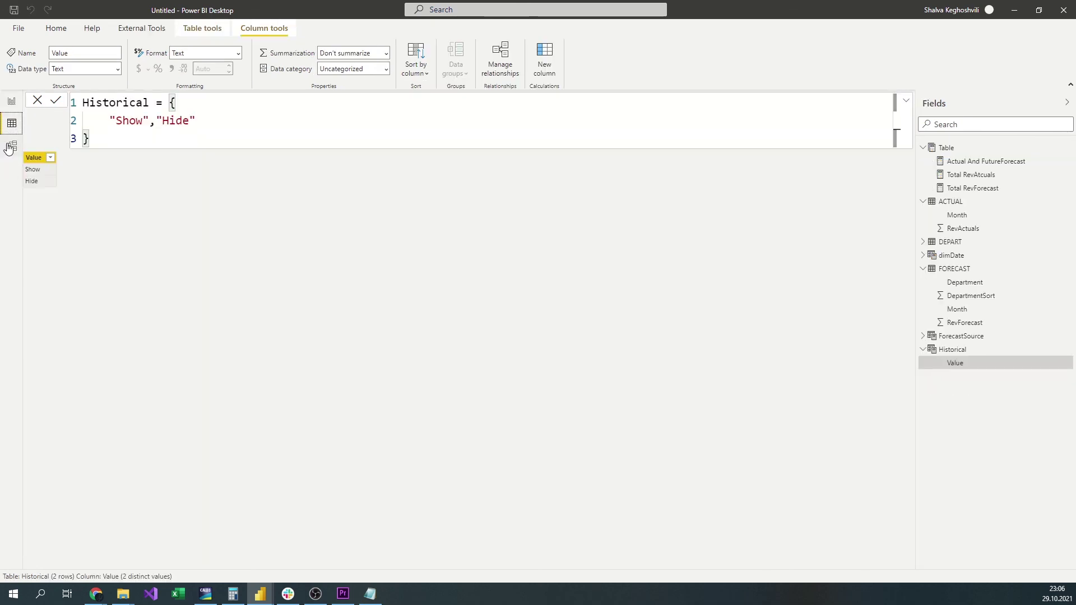
click(955, 268)
click(951, 241)
click(962, 336)
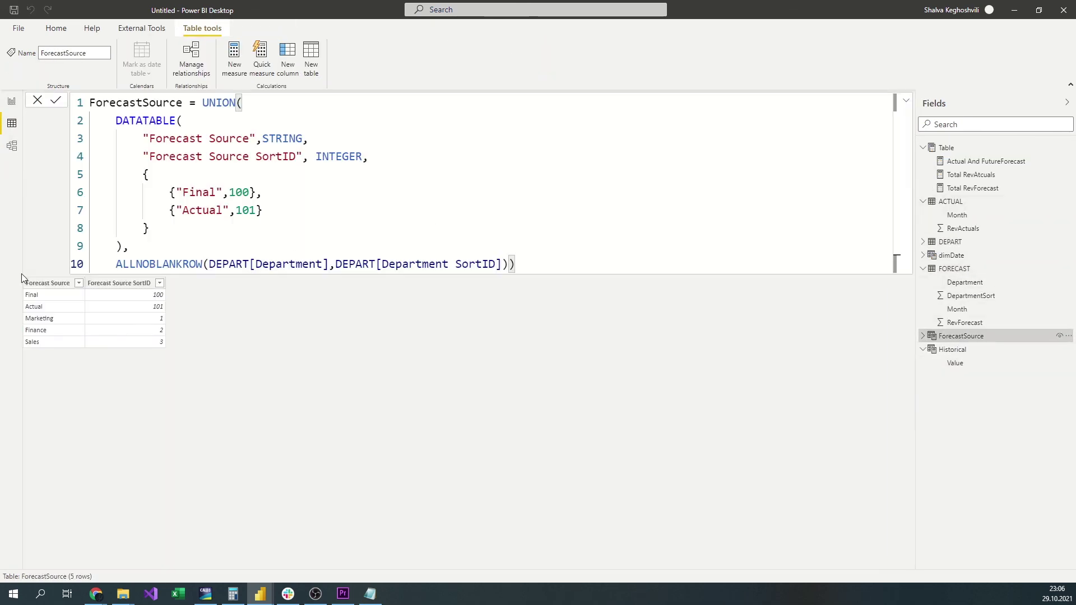
click(415, 64)
click(440, 110)
click(11, 101)
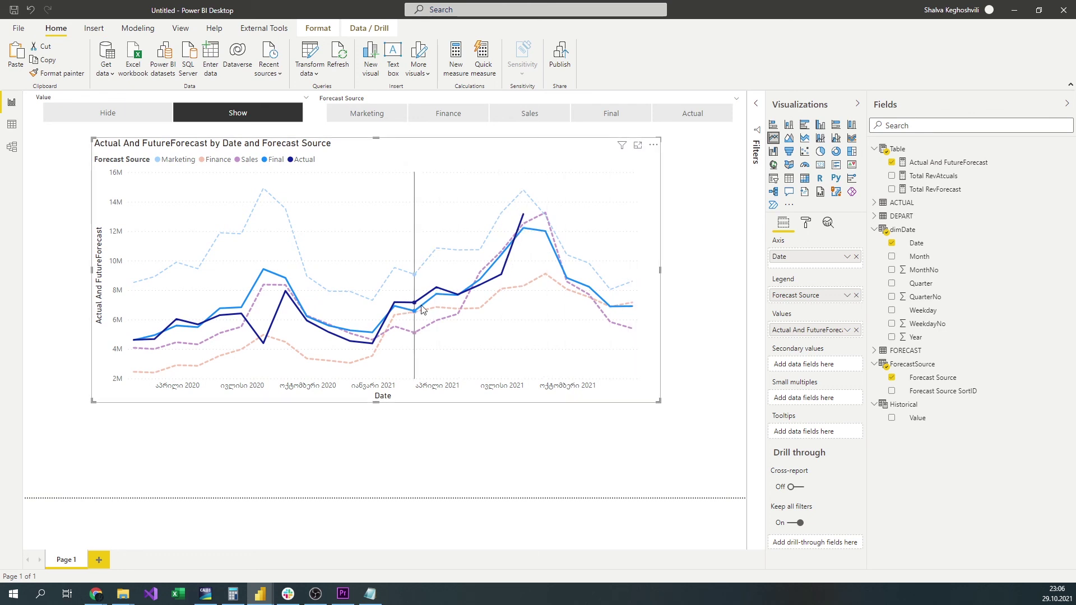
Format the line chart with a centered legend, a red Actual line with markers and a shadow
click(793, 308)
scroll(808, 364, down, 2)
click(805, 222)
click(824, 310)
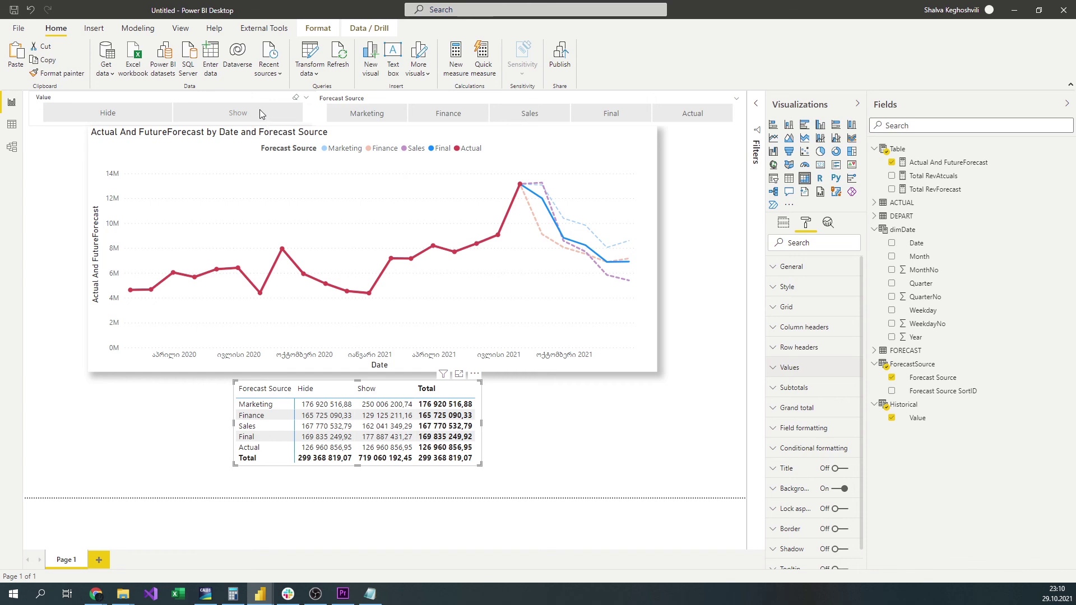
Set the Value slicer to Show and select Marketing, Finance, Sales, Final and Actual in the Forecast Source slicer
click(261, 112)
click(367, 113)
ctrl+click(448, 113)
ctrl+click(530, 113)
ctrl+click(596, 113)
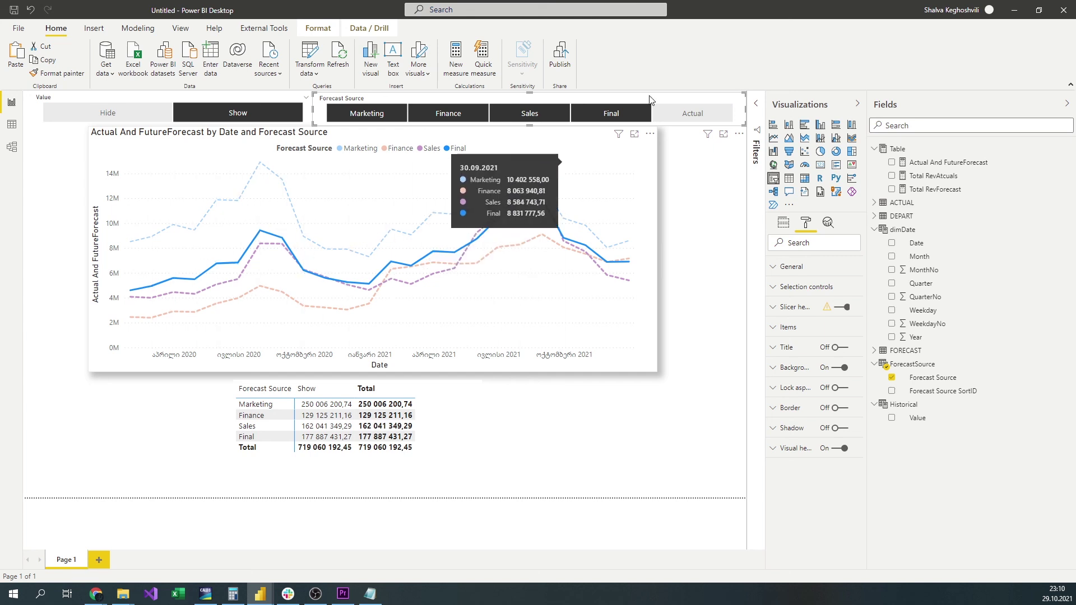
click(694, 114)
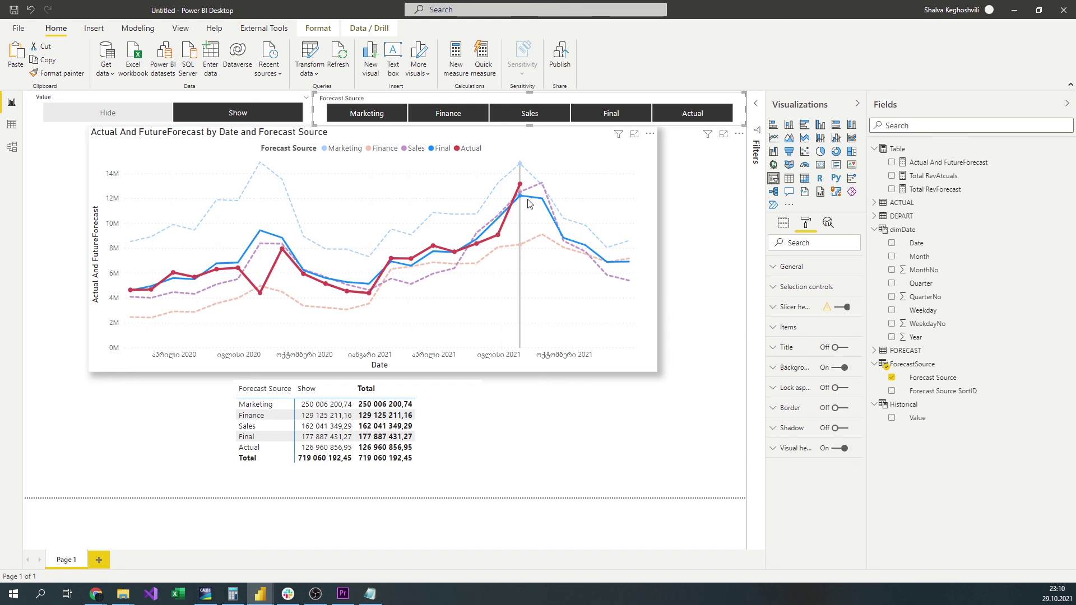
mouse_move(508, 217)
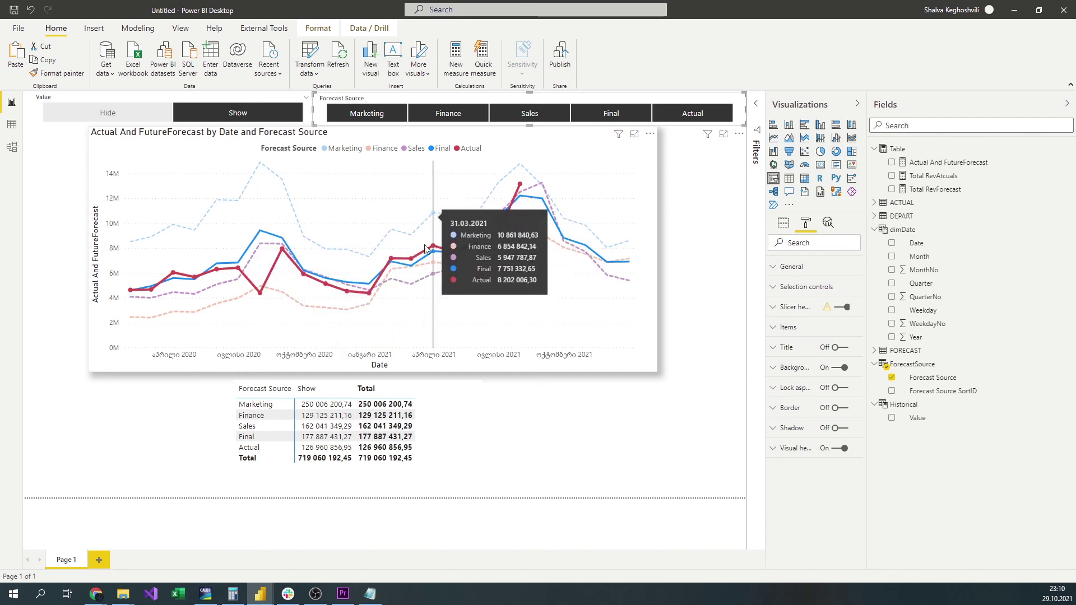
Clear Show in the Value slicer and deselect Actual, Final, Sales and Finance, keeping only Marketing as the forecast source
click(242, 115)
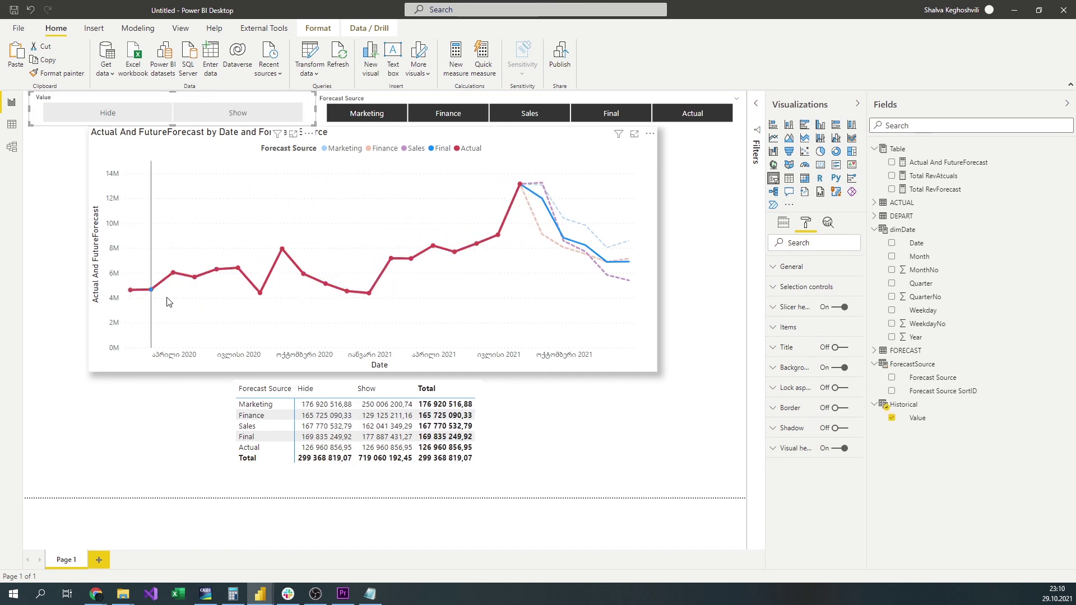
mouse_move(524, 196)
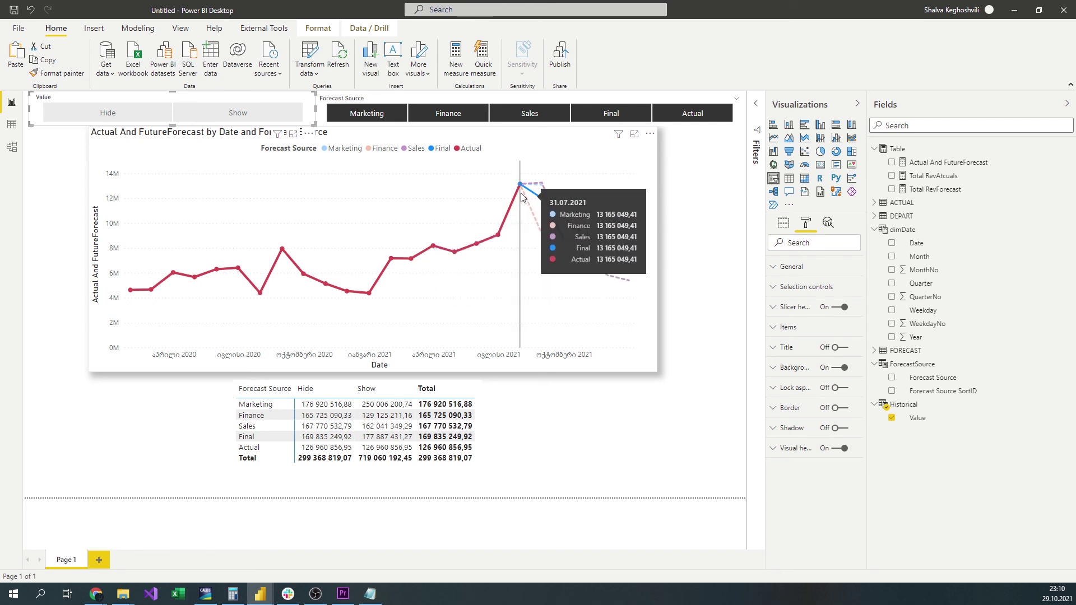
click(687, 114)
click(633, 114)
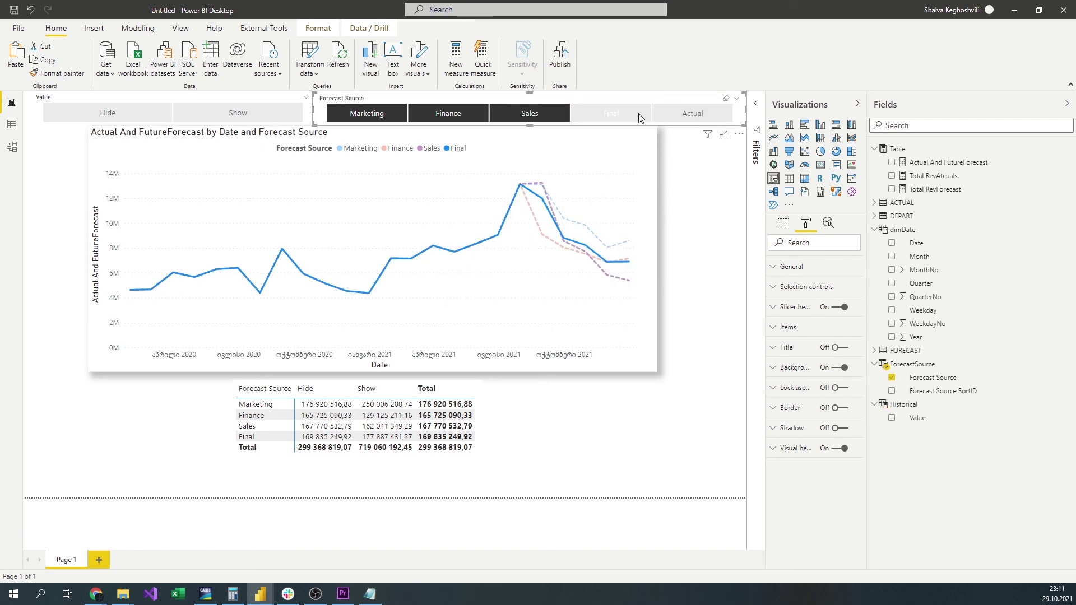
click(533, 114)
click(452, 117)
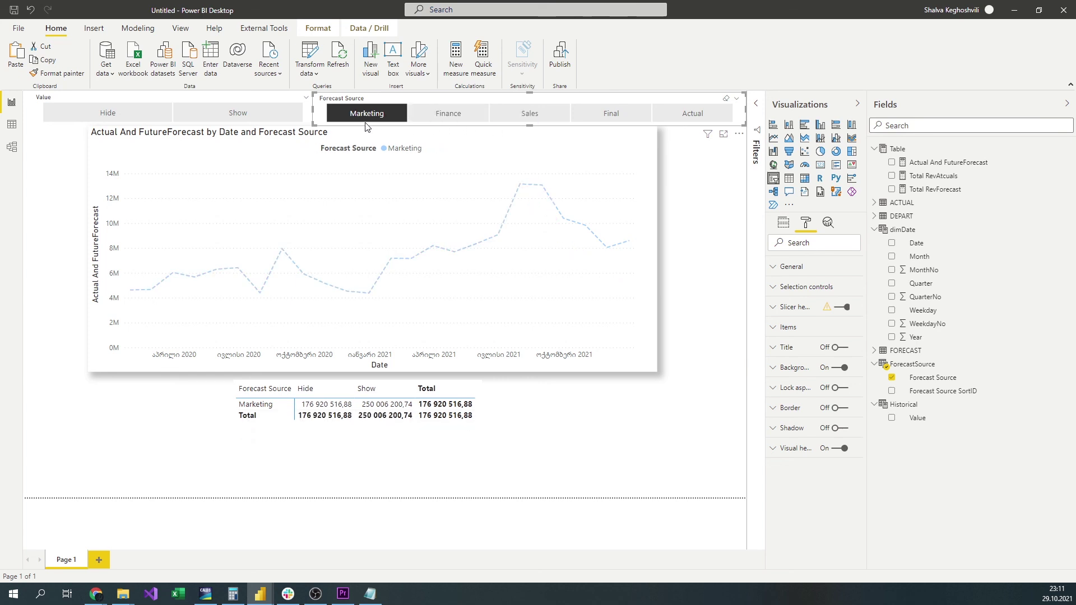
Add Finance, Sales, Final and Actual back to the Forecast Source slicer selection
click(436, 118)
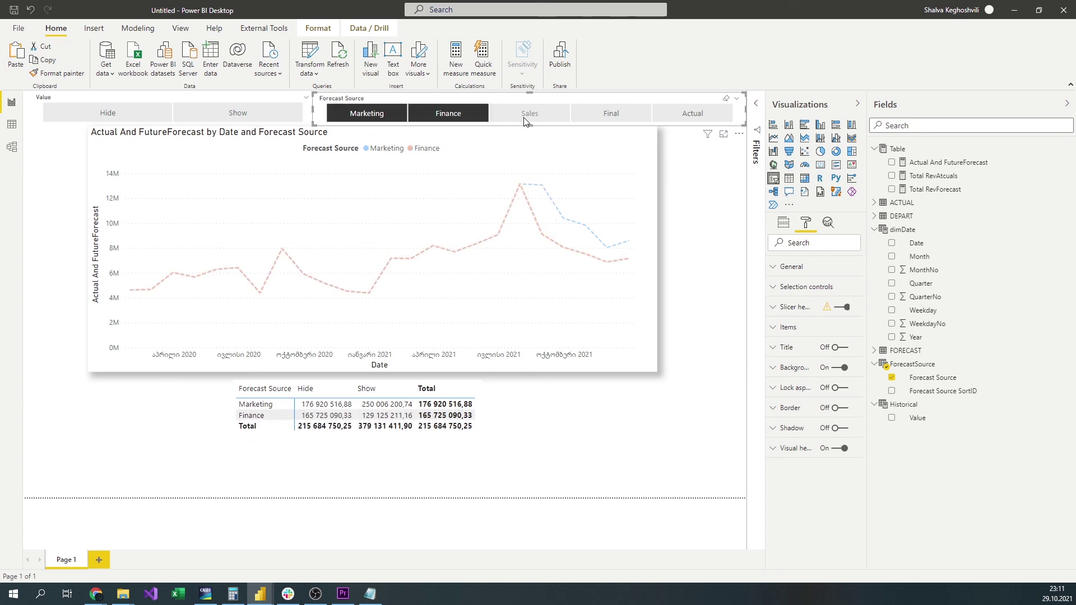
click(530, 115)
click(606, 117)
click(689, 114)
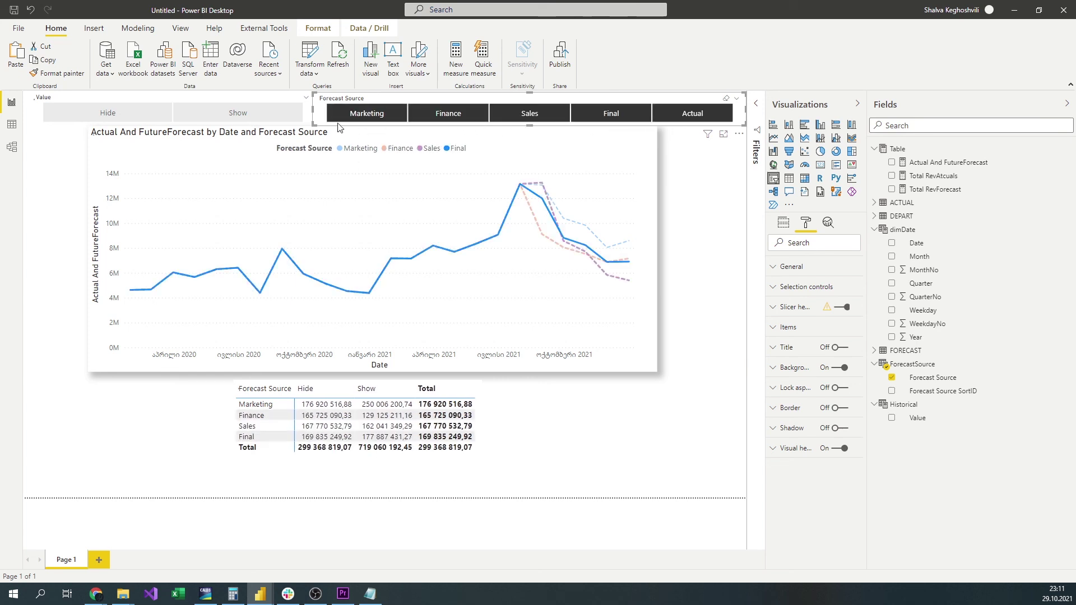
Switch the Value slicer to Show, clear that selection again and inspect the chart's values at 31.03.2021
click(256, 113)
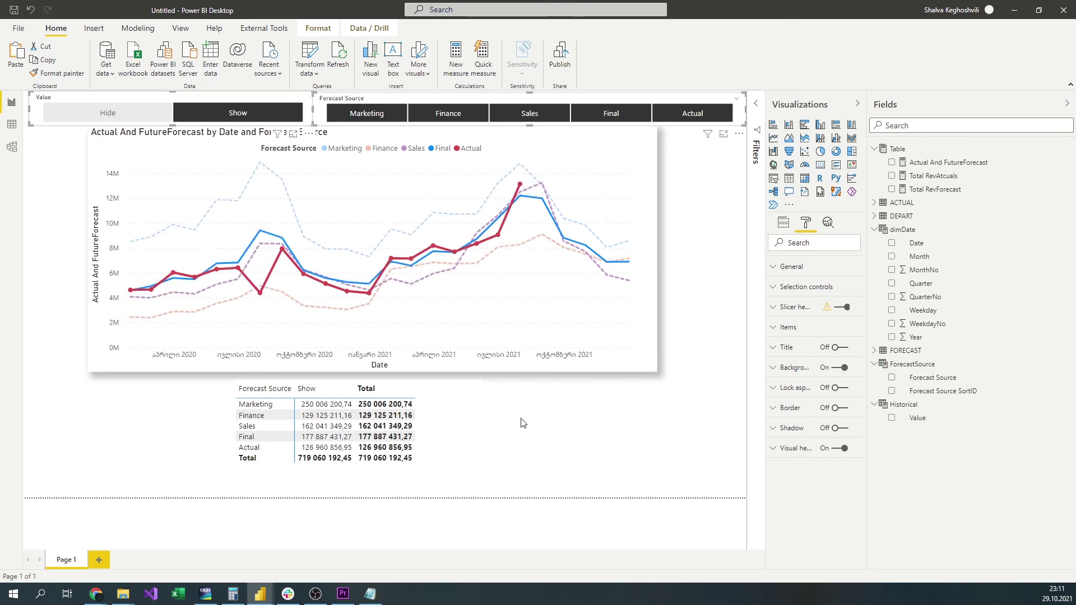
click(190, 111)
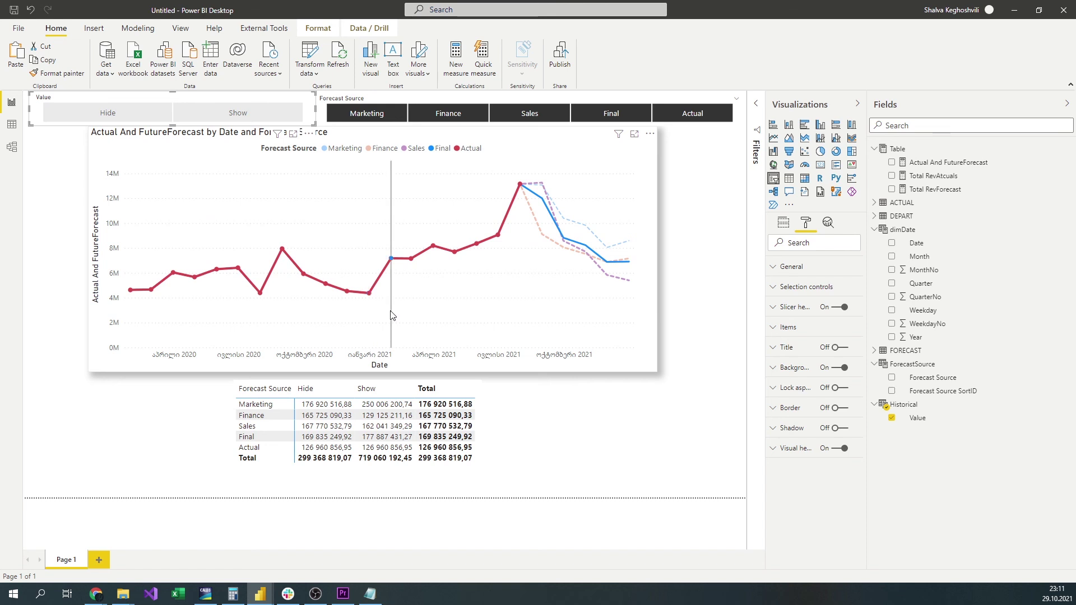
mouse_move(429, 339)
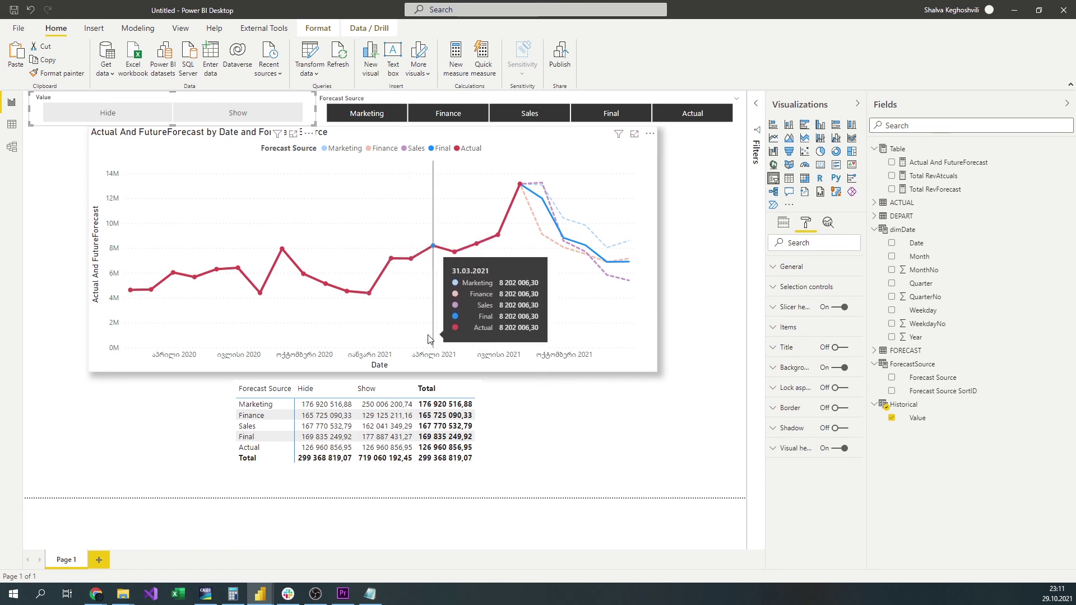